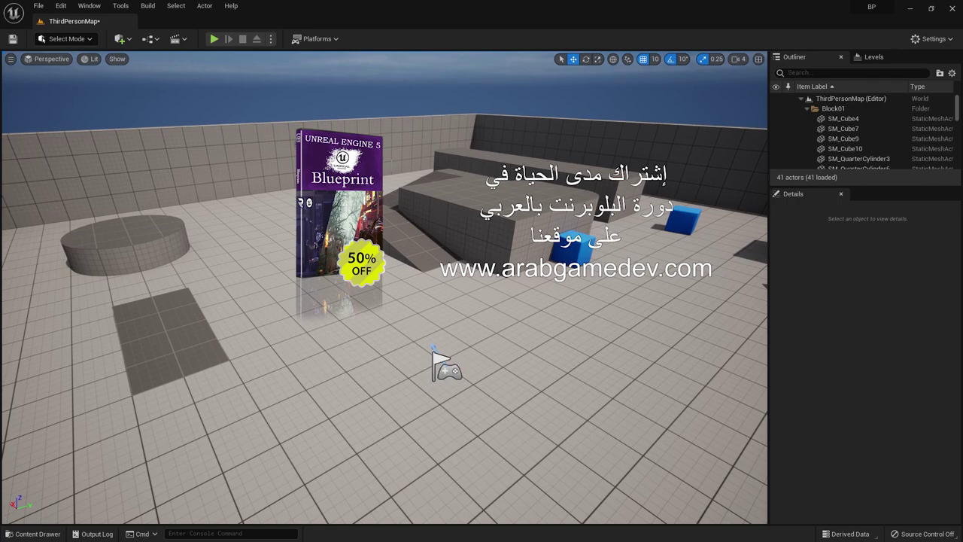
# Step: Open the Blueprints dropdown menu in the main toolbar
pyautogui.click(154, 40)
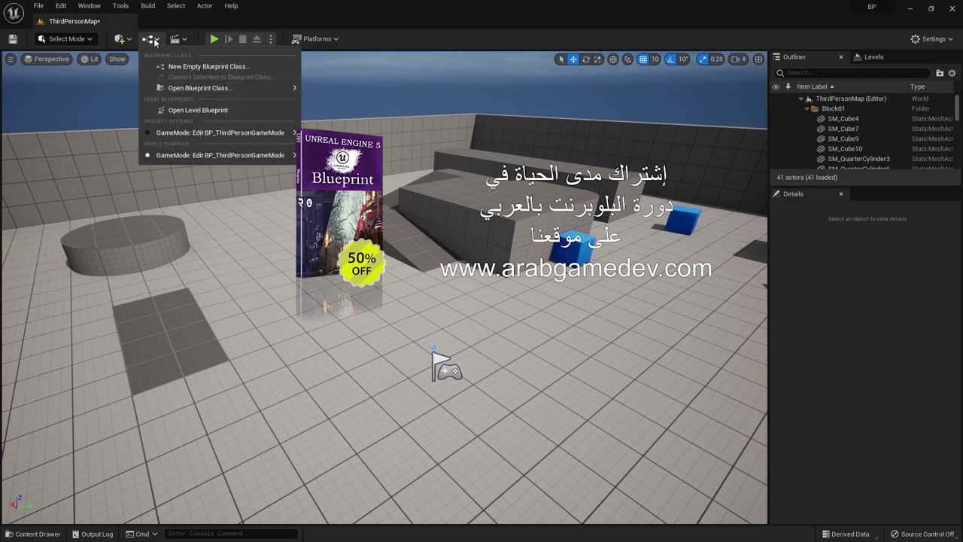
# Step: Open the Level Blueprint, dismiss Compiler Results, and add an Event BeginPlay node
pyautogui.click(213, 111)
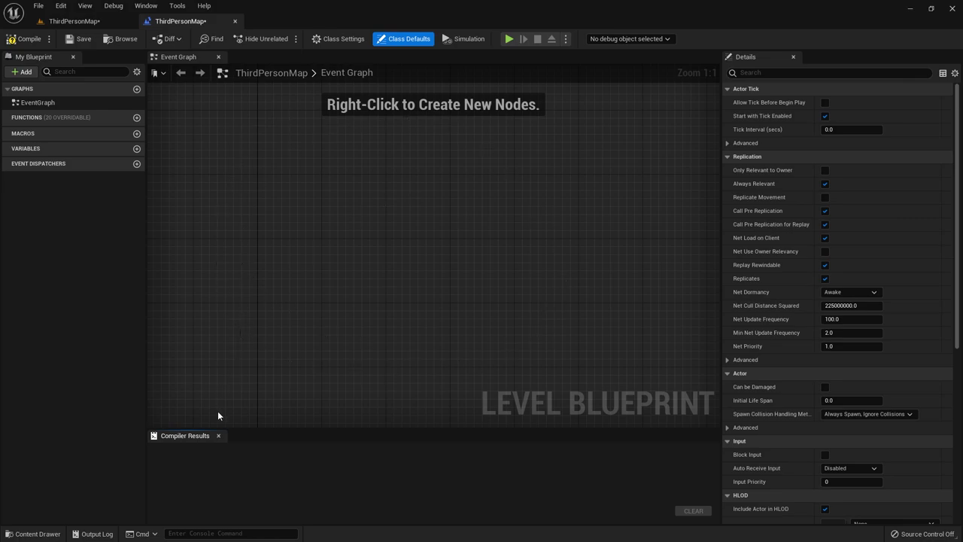
pyautogui.click(217, 435)
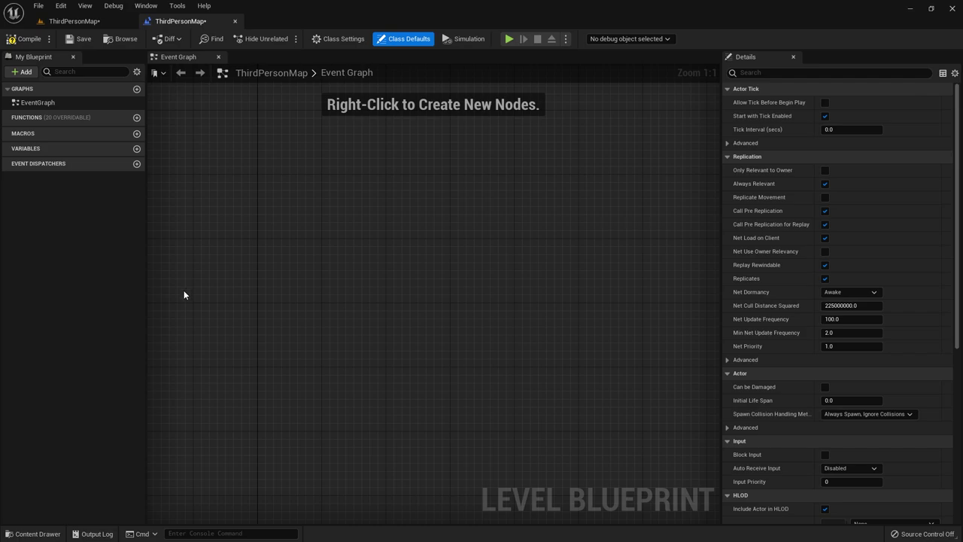
pyautogui.rightClick(318, 225)
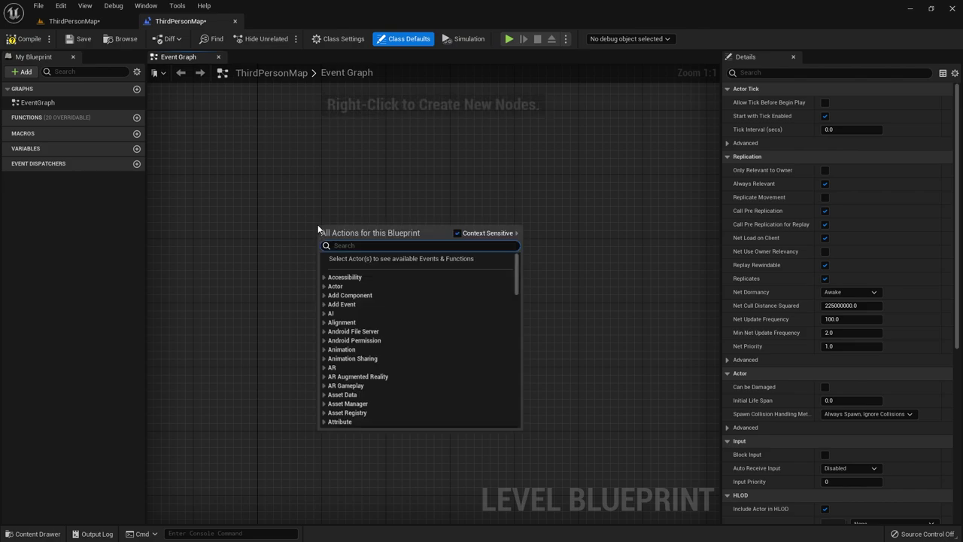
pyautogui.write('event')
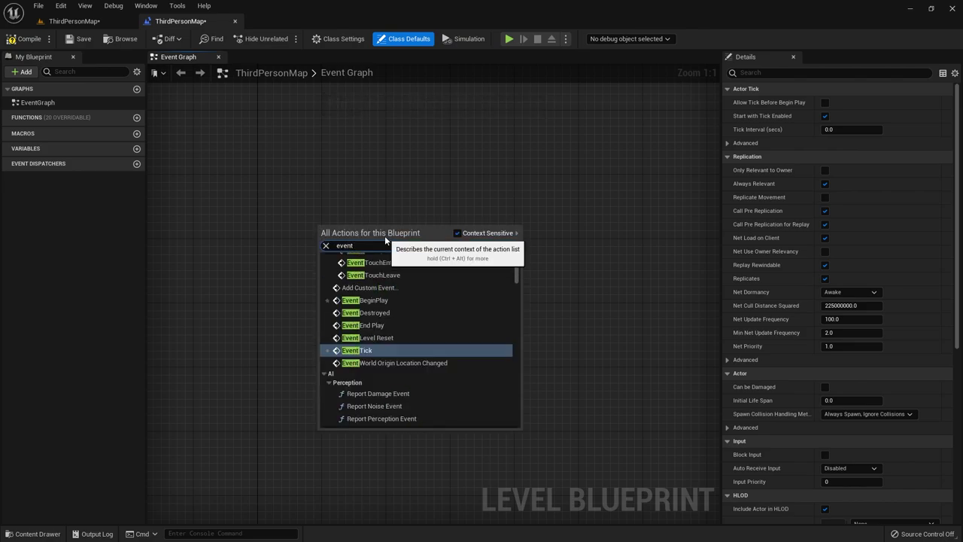
pyautogui.write(' begin')
pyautogui.press('Return')
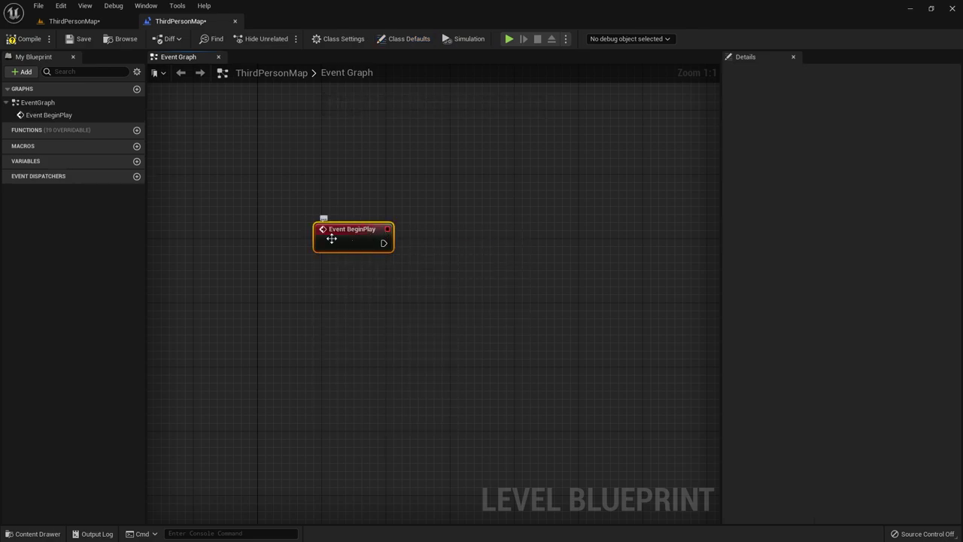
# Step: Move the Event BeginPlay node up and left, then bring up the Content Drawer
pyautogui.click(561, 289)
pyautogui.rightClick(561, 289)
pyautogui.write('ev')
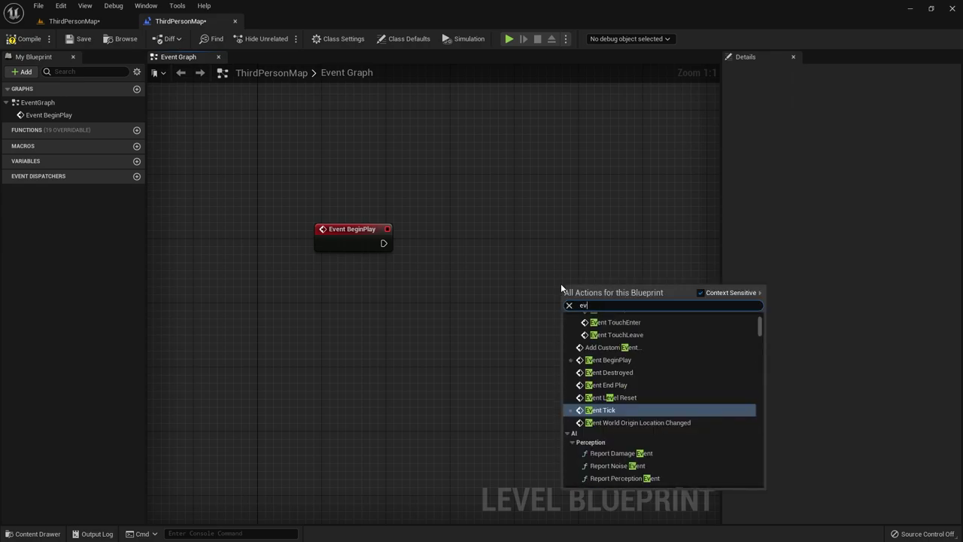
pyautogui.write('ent be')
pyautogui.press('Return')
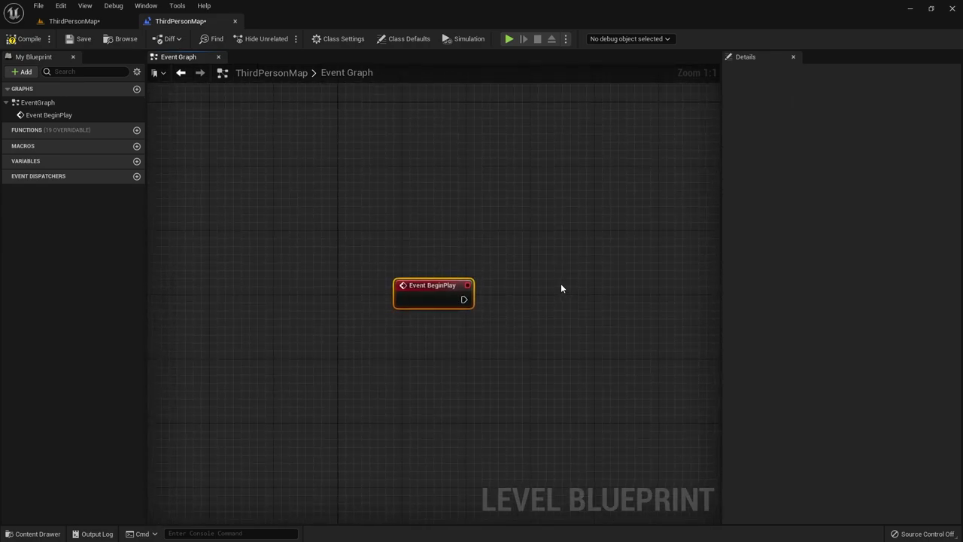
pyautogui.moveTo(440, 295); pyautogui.dragTo(361, 231)
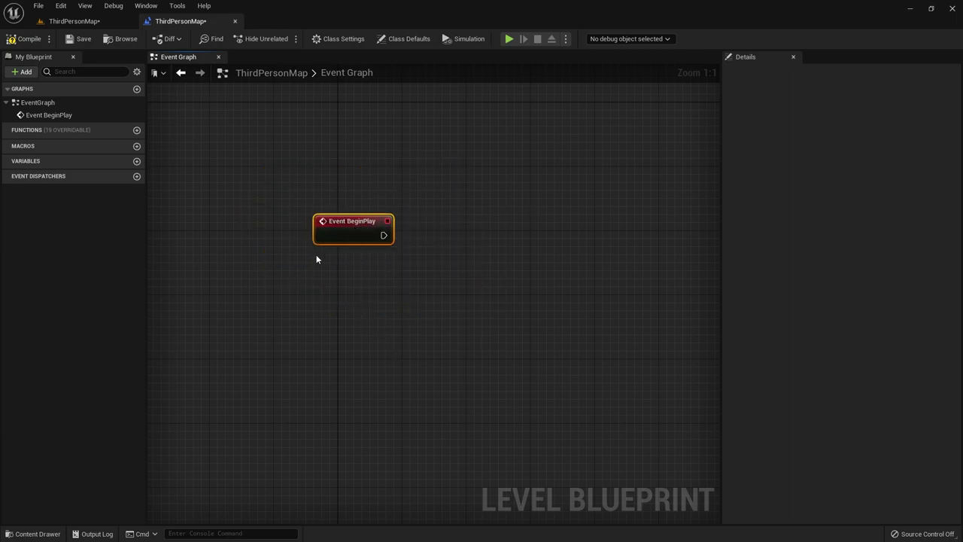
pyautogui.hotkey('ctrl', 'space')
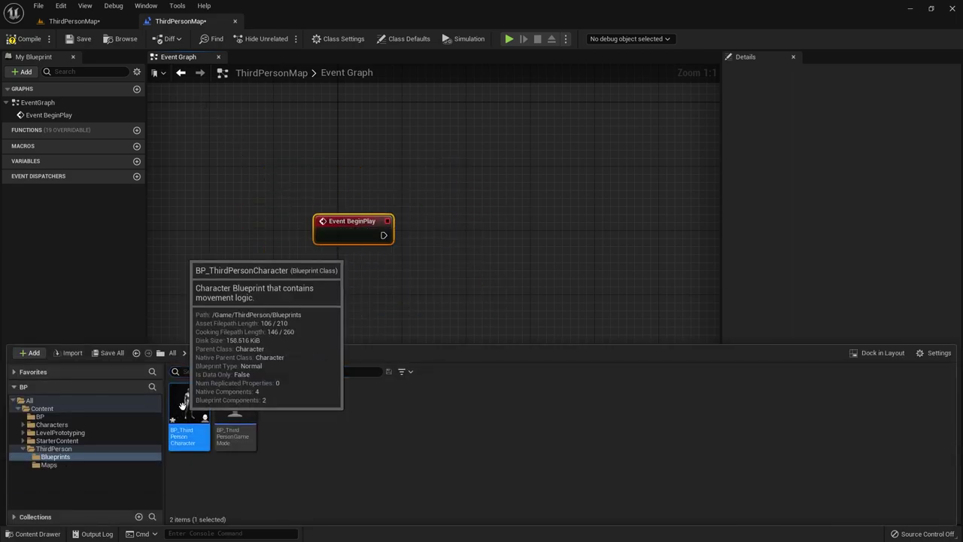
# Step: Add Event BeginPlay to BP_ThirdPersonCharacter's graph, then return to the ThirdPersonMap Level Blueprint
pyautogui.doubleClick(185, 411)
pyautogui.rightClick(351, 208)
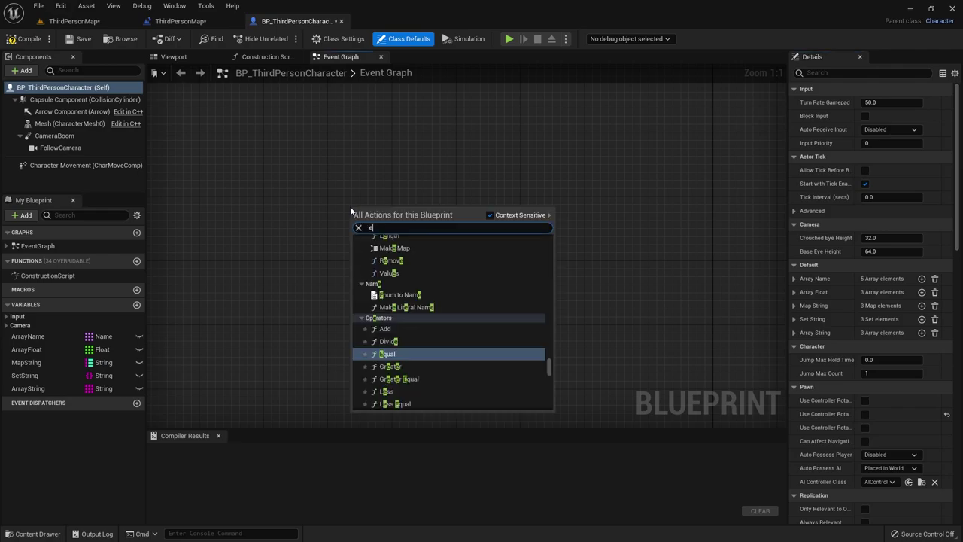
pyautogui.write('event begin')
pyautogui.press('Return')
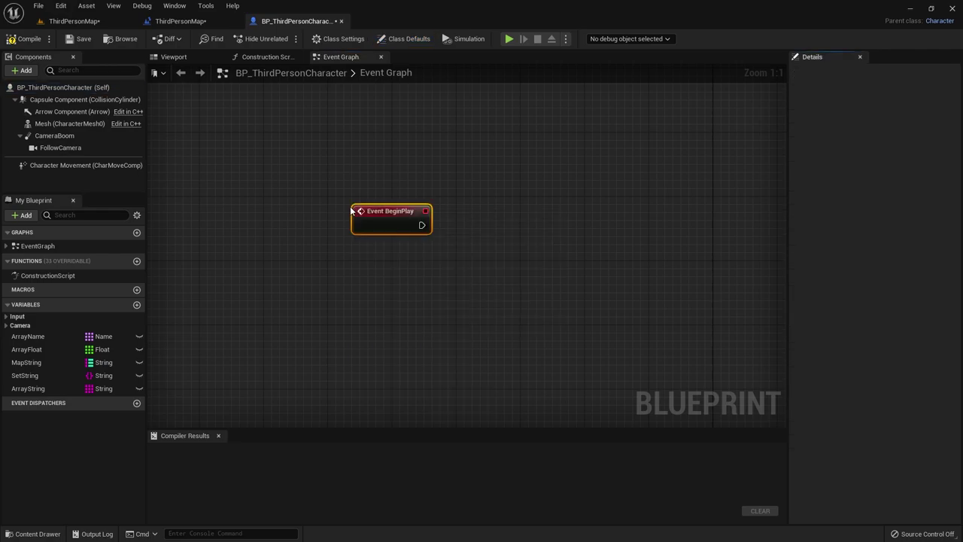
pyautogui.click(181, 21)
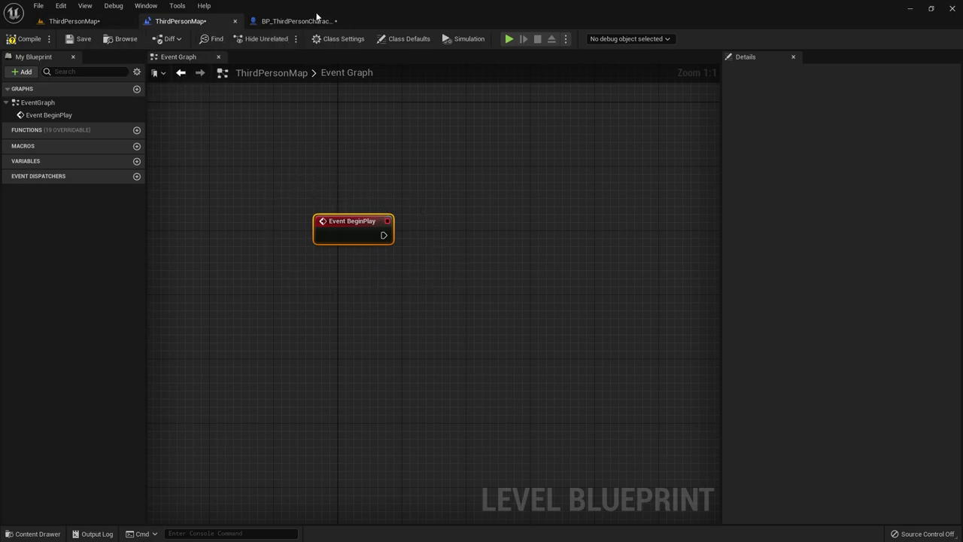
# Step: Select SM_QuarterCylinder11–14 in the level and create references to them in the Level Blueprint
pyautogui.click(74, 21)
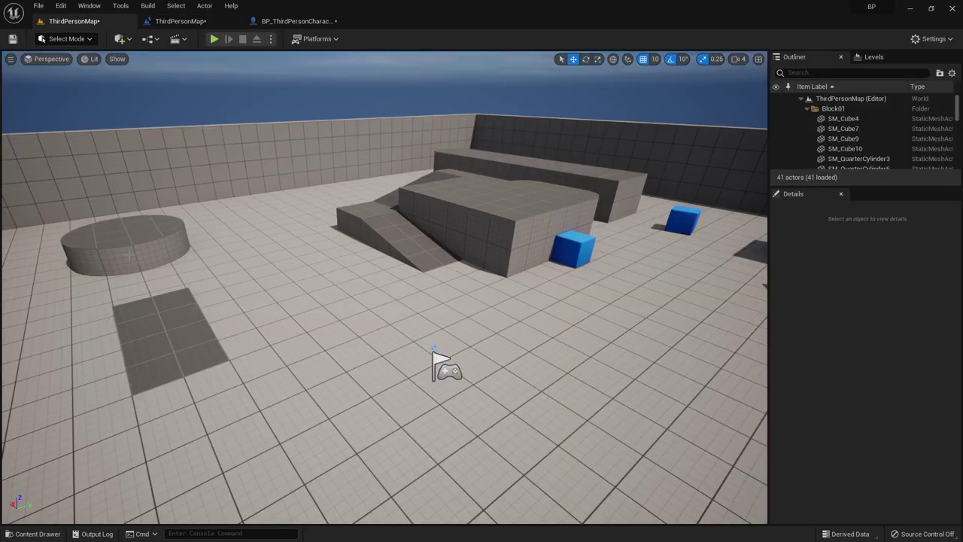
pyautogui.click(139, 258)
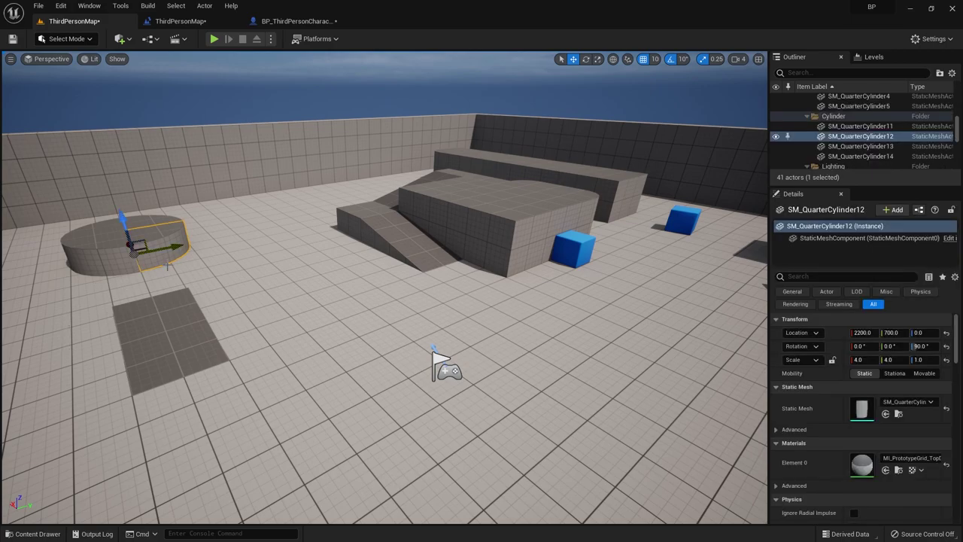
pyautogui.keyDown('ctrl'); pyautogui.click(88, 253); pyautogui.keyUp('ctrl')
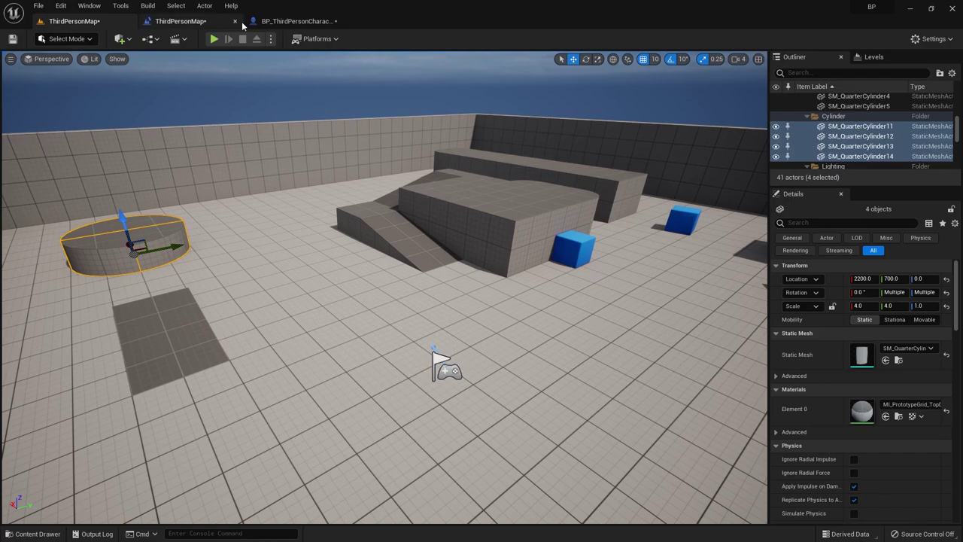
pyautogui.click(196, 21)
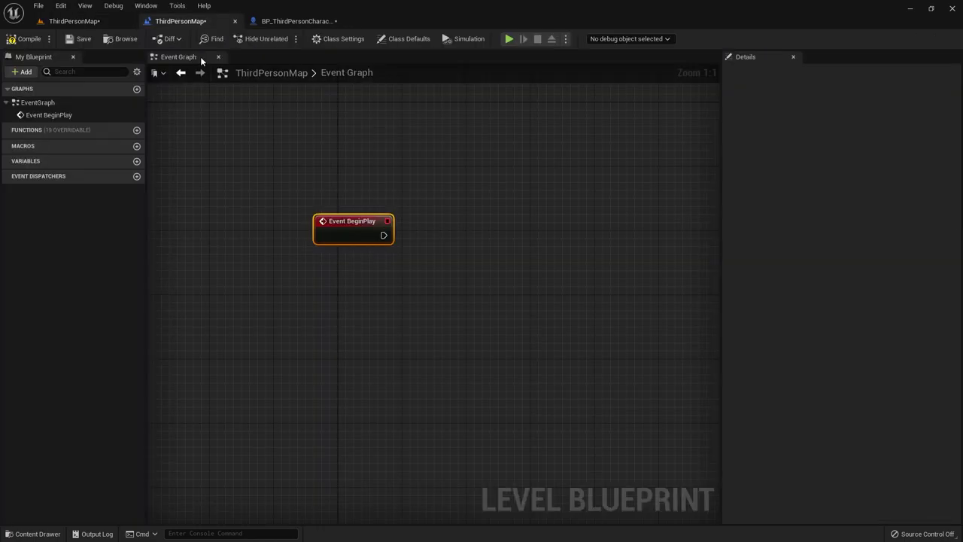
pyautogui.rightClick(506, 231)
pyautogui.click(527, 249)
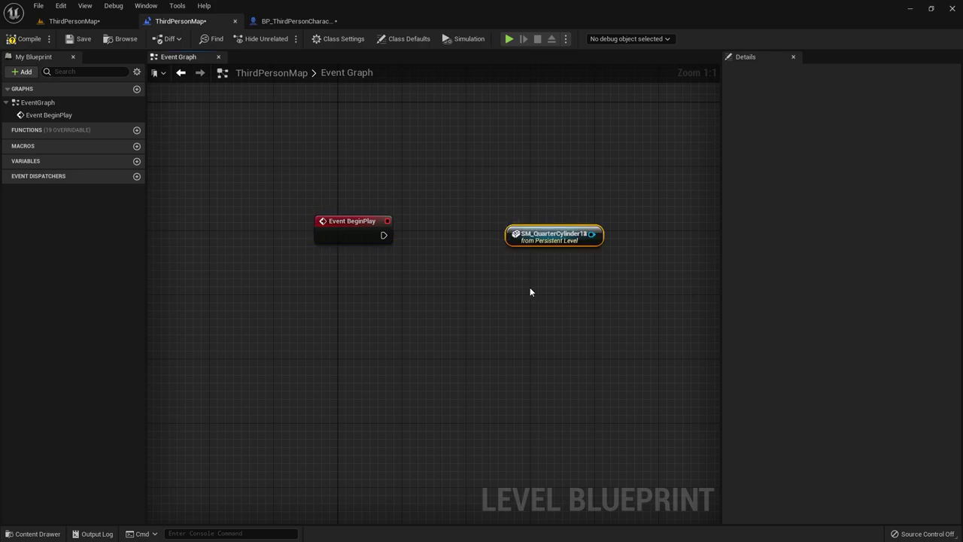
# Step: Space the four cylinder reference nodes evenly in a column below Event BeginPlay
pyautogui.moveTo(557, 240); pyautogui.dragTo(556, 325)
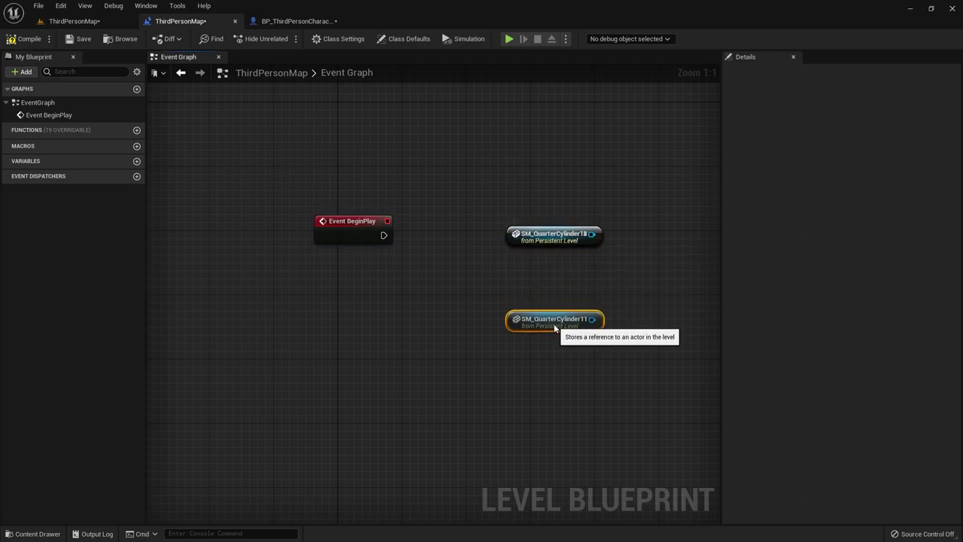
pyautogui.moveTo(500, 222); pyautogui.dragTo(570, 349)
pyautogui.rightClick(545, 235)
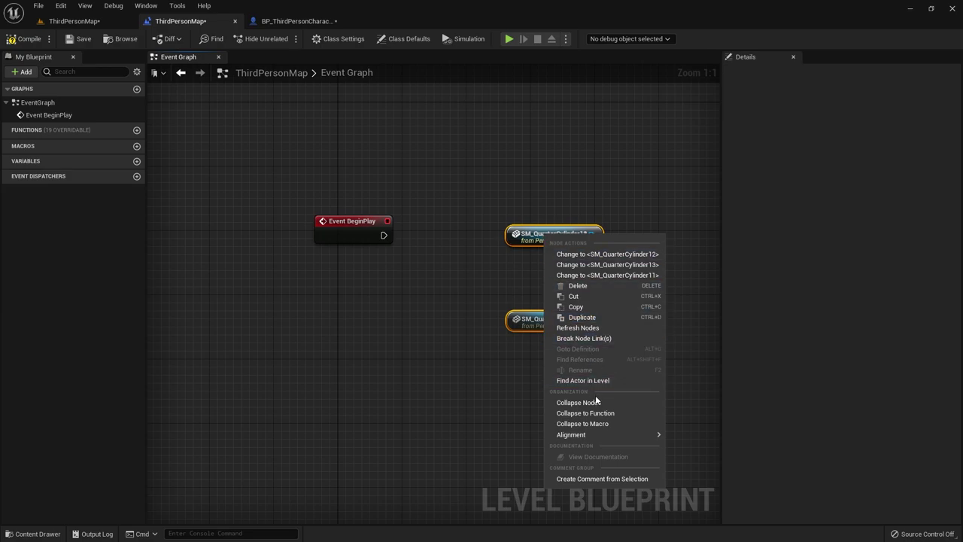
pyautogui.moveTo(596, 435)
pyautogui.click(711, 532)
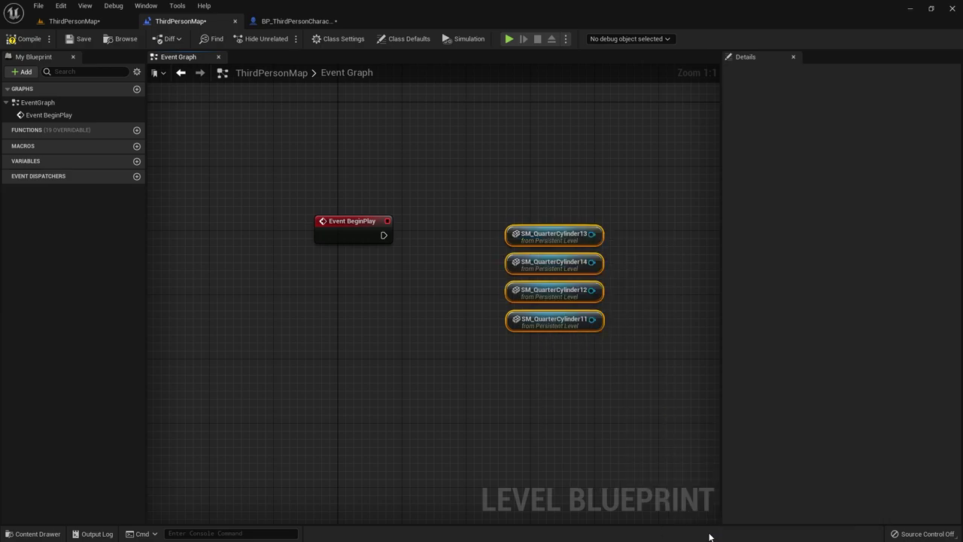
pyautogui.moveTo(468, 199); pyautogui.dragTo(587, 353)
pyautogui.moveTo(549, 252)
pyautogui.mouseDown()
pyautogui.moveTo(419, 301)
pyautogui.moveTo(402, 429)
pyautogui.mouseUp()
pyautogui.click(402, 429)
pyautogui.click(406, 297)
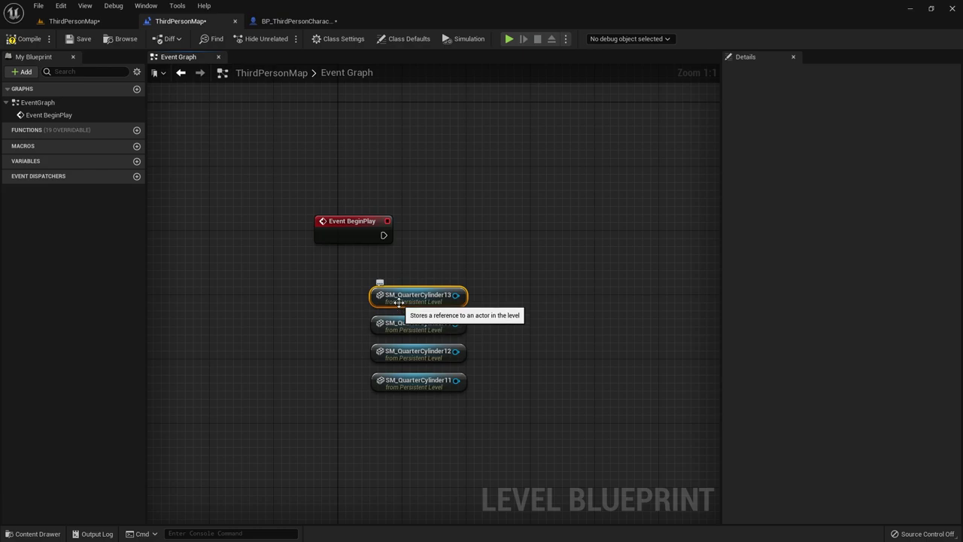
pyautogui.rightClick(399, 301)
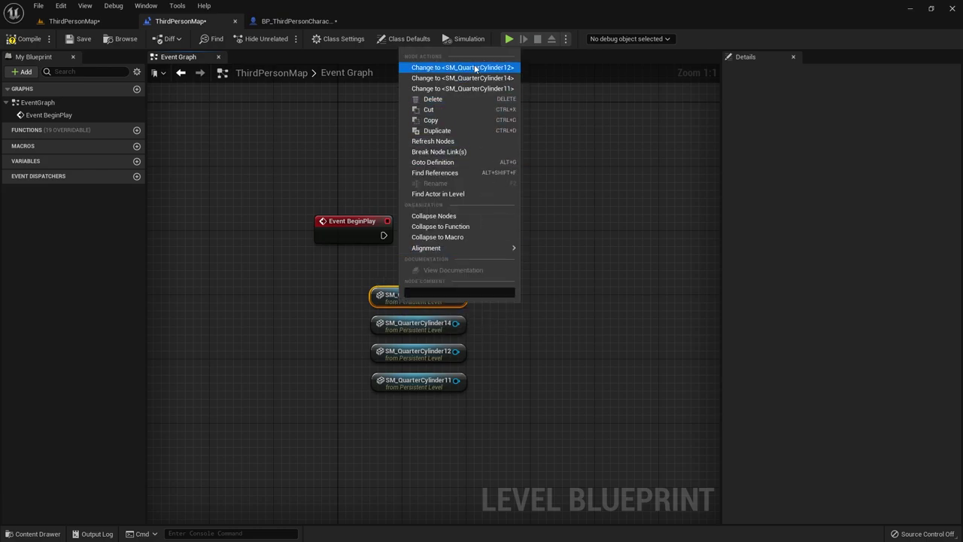
# Step: Find SM_QuarterCylinder13 in the level and view the round platform from above
pyautogui.click(451, 193)
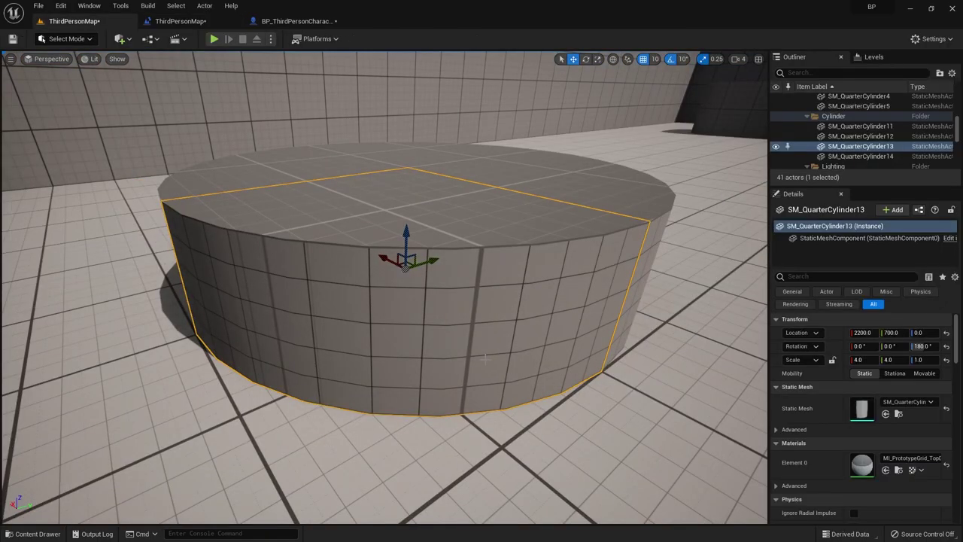
pyautogui.moveTo(419, 174); pyautogui.dragTo(310, 96, button='right')
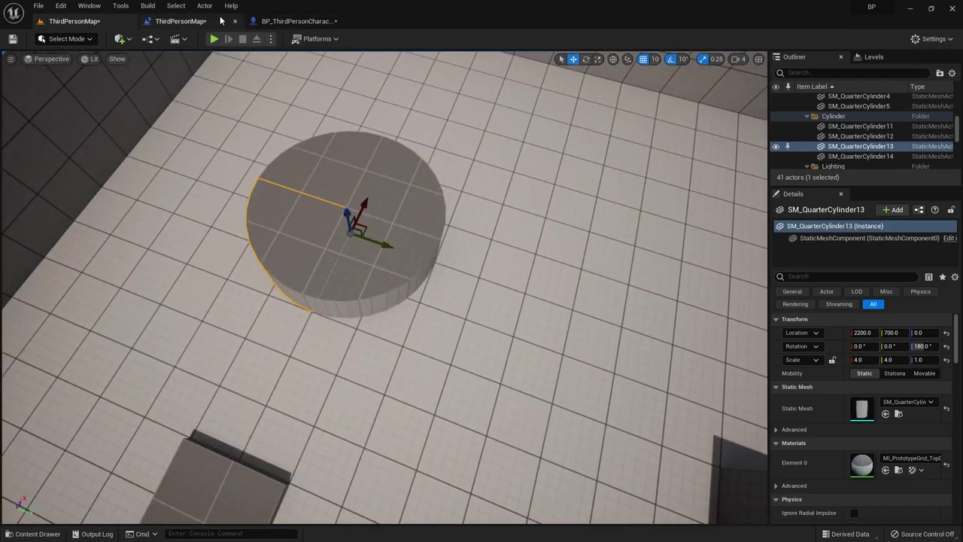
pyautogui.click(181, 21)
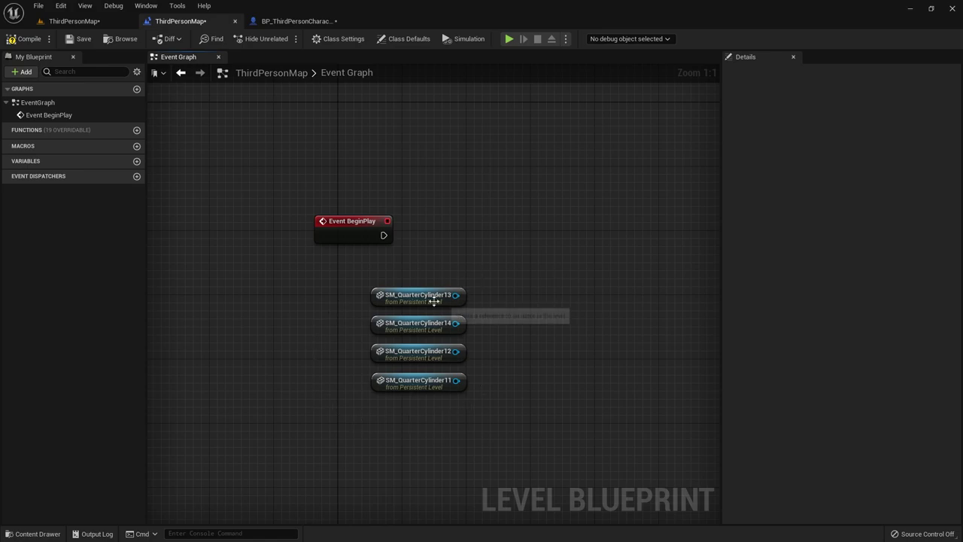
pyautogui.moveTo(351, 287); pyautogui.dragTo(476, 424)
pyautogui.click(484, 425)
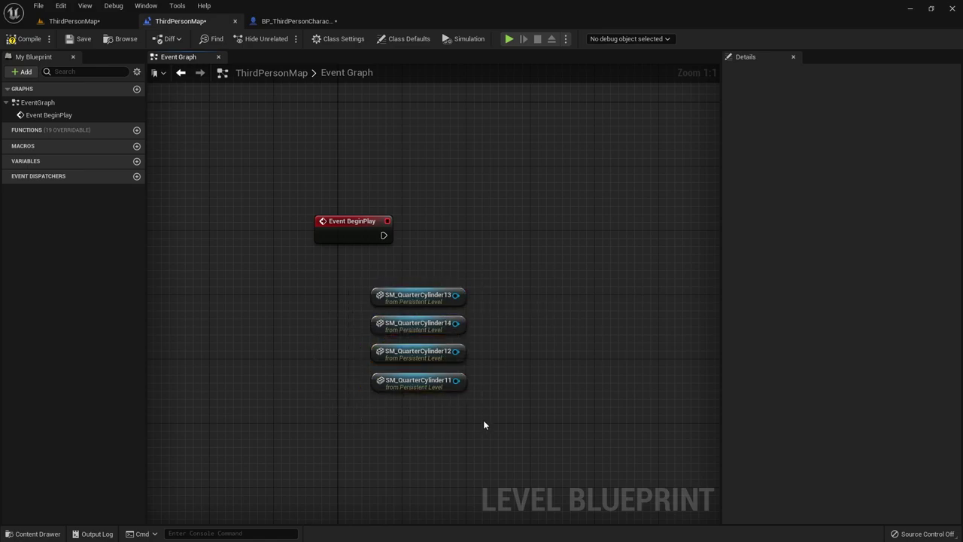
# Step: Add an SM_Cube4 reference for the block beside the ramp, then delete it
pyautogui.click(115, 22)
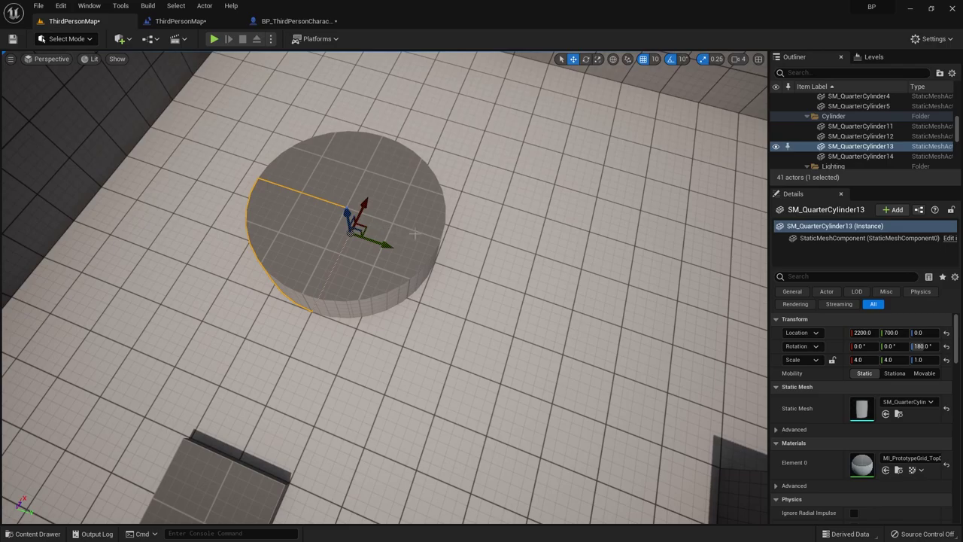
pyautogui.moveTo(413, 234); pyautogui.dragTo(495, 266, button='right')
pyautogui.click(495, 265)
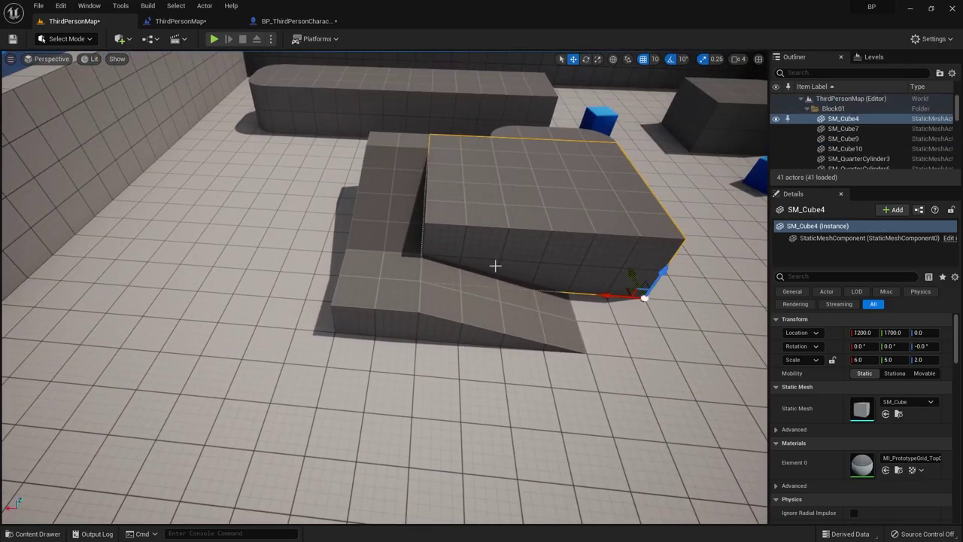
pyautogui.click(180, 21)
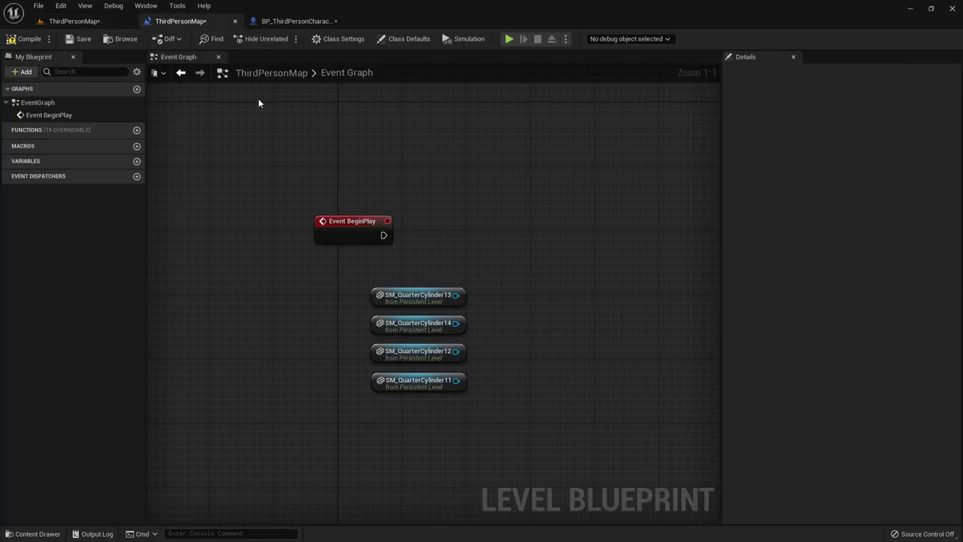
pyautogui.rightClick(523, 266)
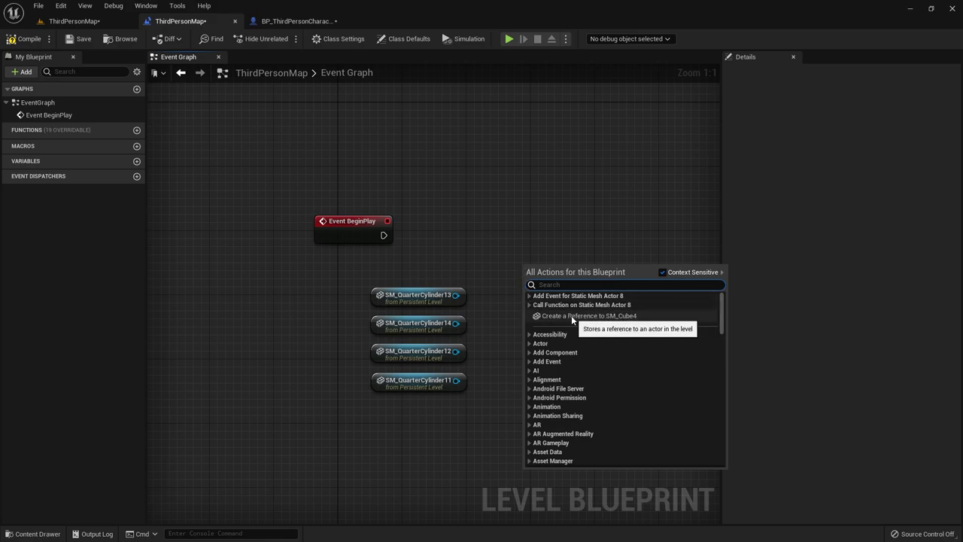
pyautogui.click(572, 316)
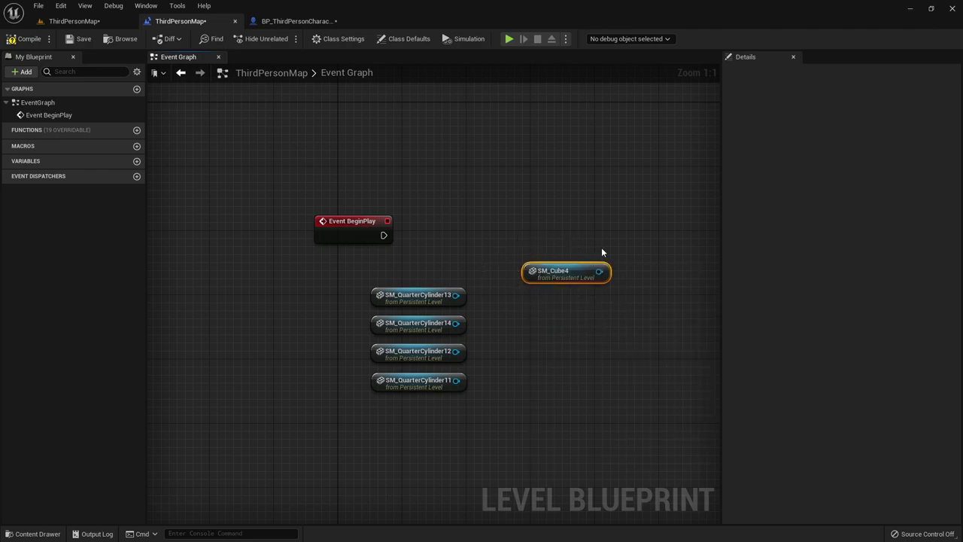
pyautogui.press('Delete')
# Step: Reselect the four quarter-cylinder reference nodes and look down at the cylinder in the level
pyautogui.moveTo(543, 269); pyautogui.dragTo(385, 251, button='right')
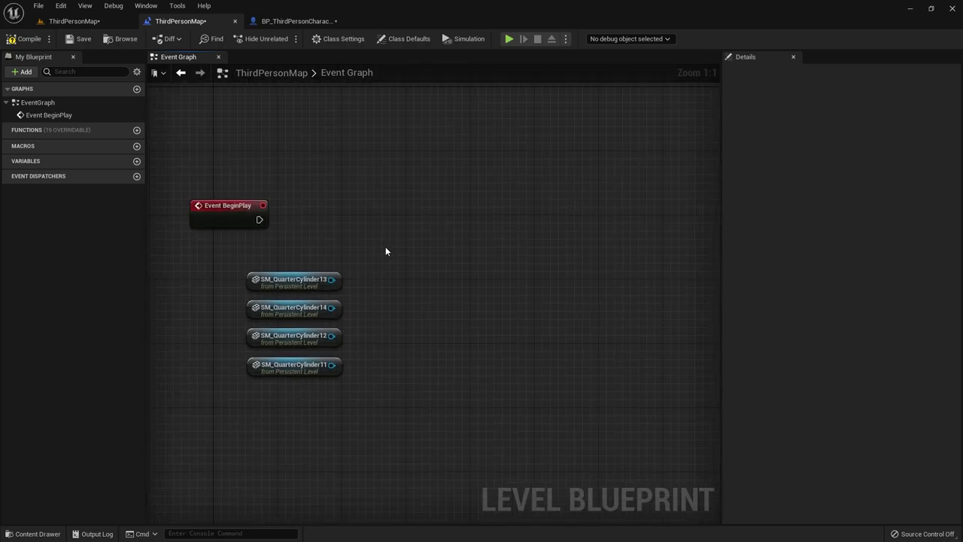
pyautogui.moveTo(218, 263); pyautogui.dragTo(344, 457)
pyautogui.click(410, 344)
pyautogui.moveTo(229, 255); pyautogui.dragTo(346, 397)
pyautogui.click(87, 20)
pyautogui.moveTo(377, 204); pyautogui.dragTo(416, 304, button='right')
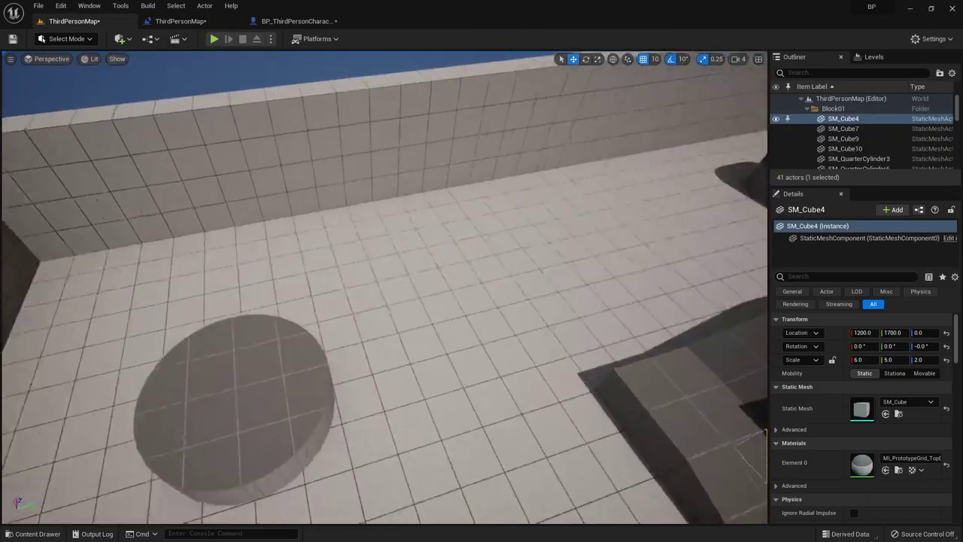
# Step: Chain a 2.0-second Delay node off Event BeginPlay
pyautogui.click(185, 21)
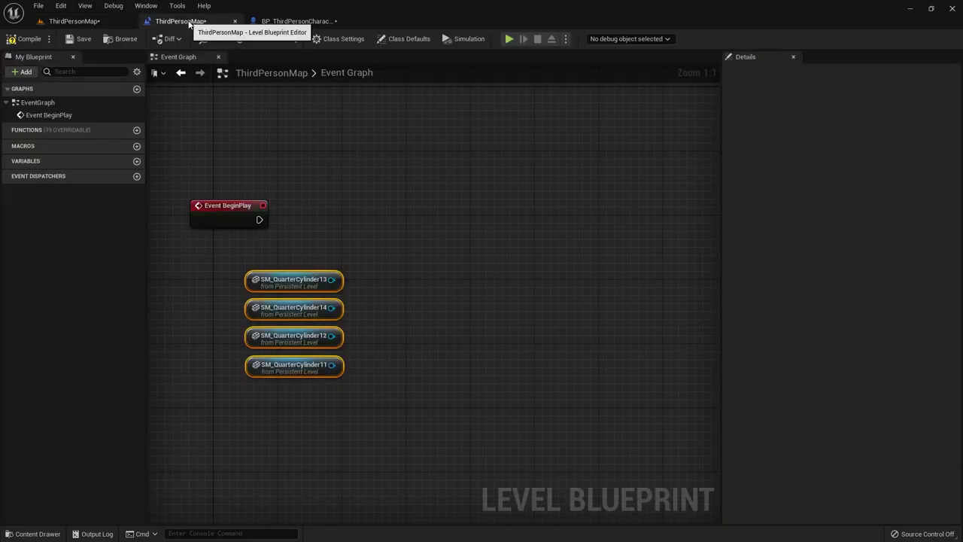
pyautogui.moveTo(259, 219); pyautogui.dragTo(395, 217)
pyautogui.write('delay')
pyautogui.press('Return')
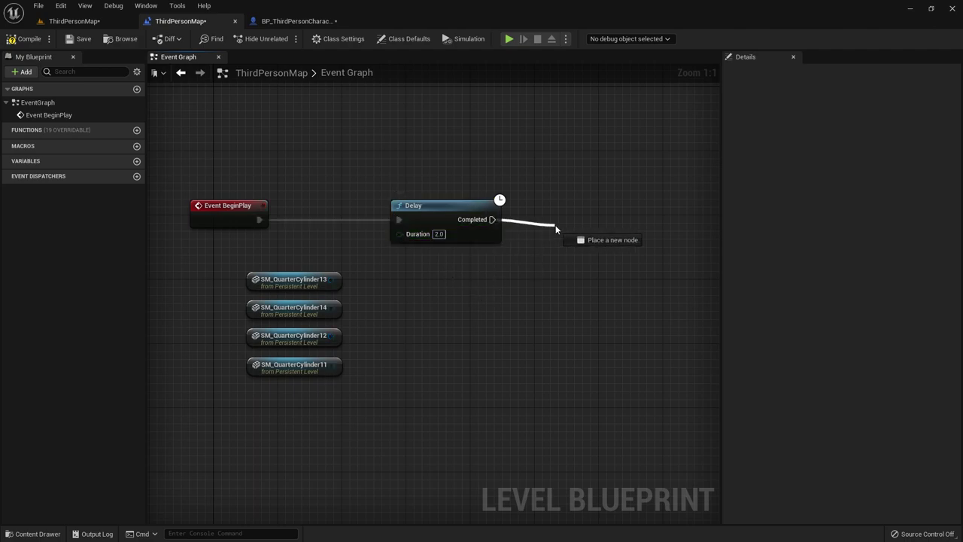
# Step: Add Destroy Actor after the Delay's Completed pin, targeting all four quarter-cylinder references
pyautogui.moveTo(493, 219); pyautogui.dragTo(558, 222)
pyautogui.write('dest')
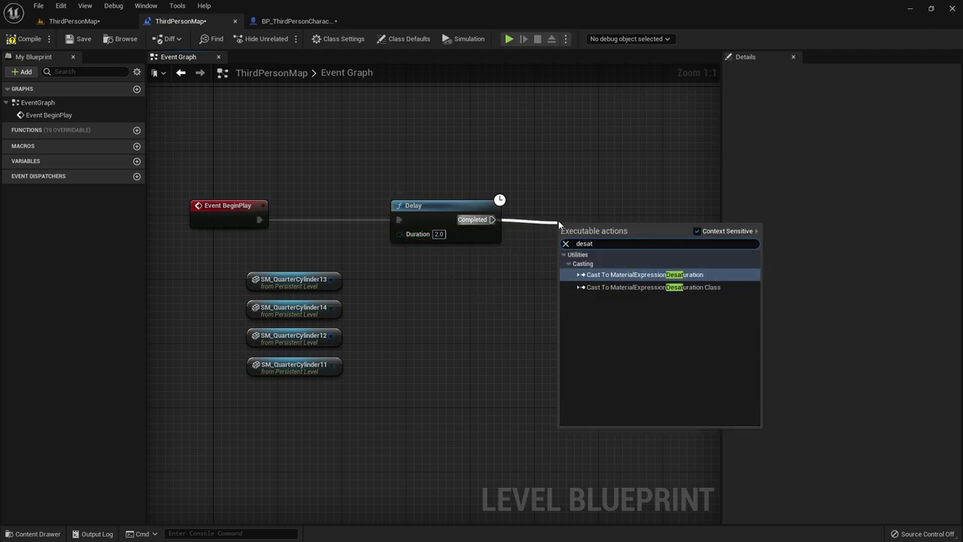
pyautogui.click(636, 261)
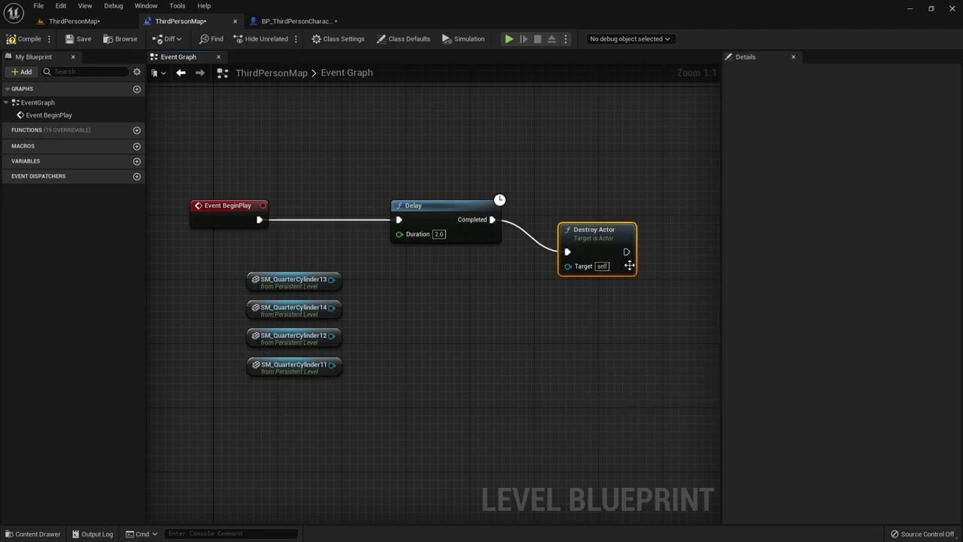
pyautogui.moveTo(613, 199); pyautogui.dragTo(597, 264)
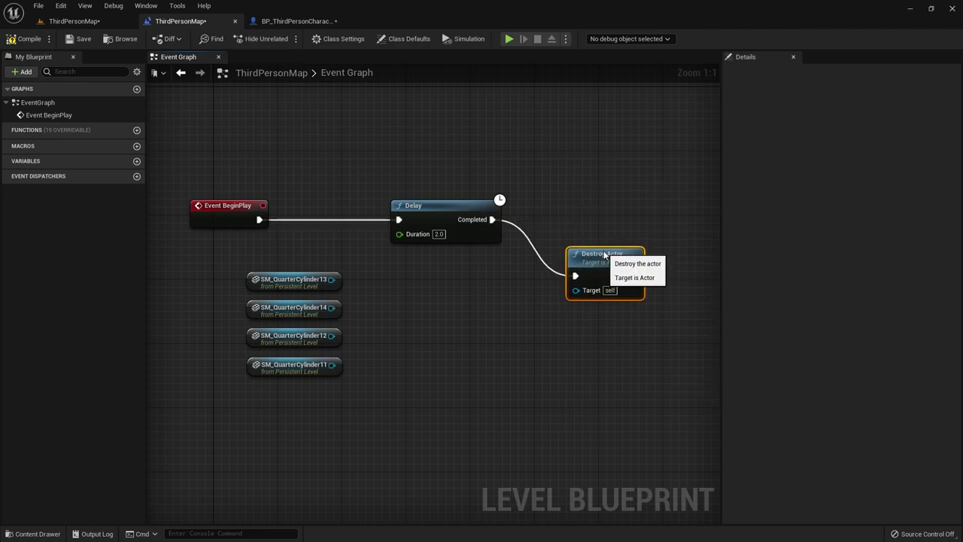
pyautogui.moveTo(332, 279)
pyautogui.mouseDown()
pyautogui.moveTo(593, 313)
pyautogui.moveTo(568, 298)
pyautogui.moveTo(331, 307)
pyautogui.moveTo(568, 298)
pyautogui.moveTo(331, 365)
pyautogui.mouseUp()
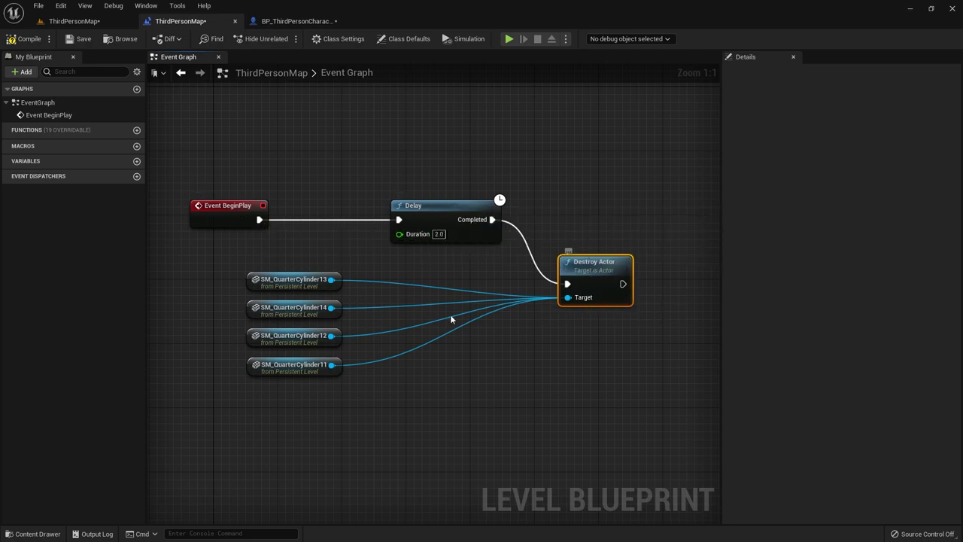
pyautogui.moveTo(217, 289); pyautogui.dragTo(295, 384)
pyautogui.click(351, 437)
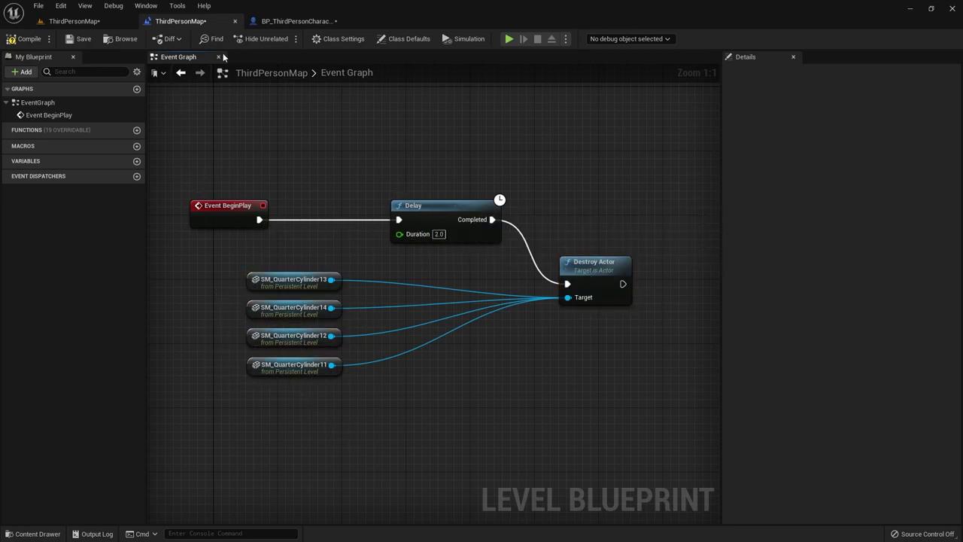
pyautogui.click(509, 39)
pyautogui.click(503, 222)
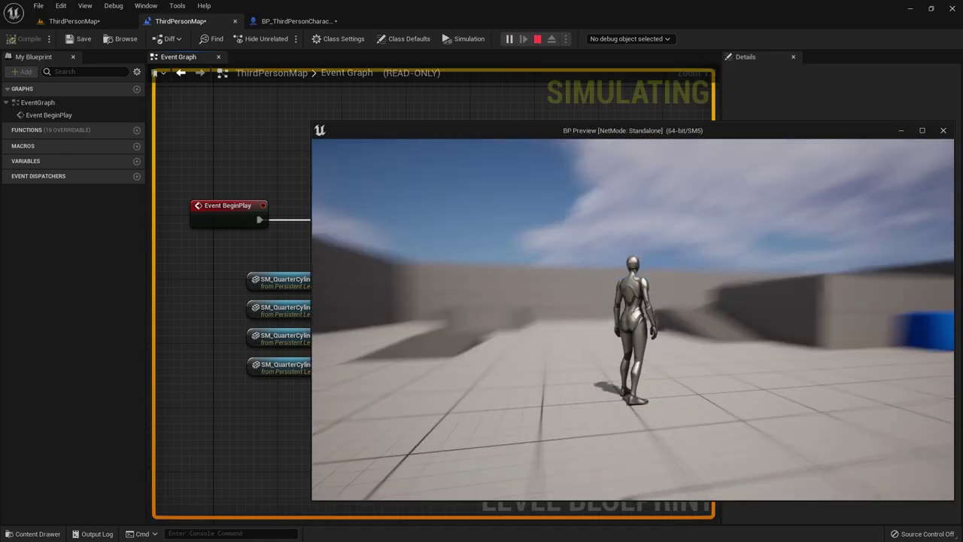
pyautogui.press('w')
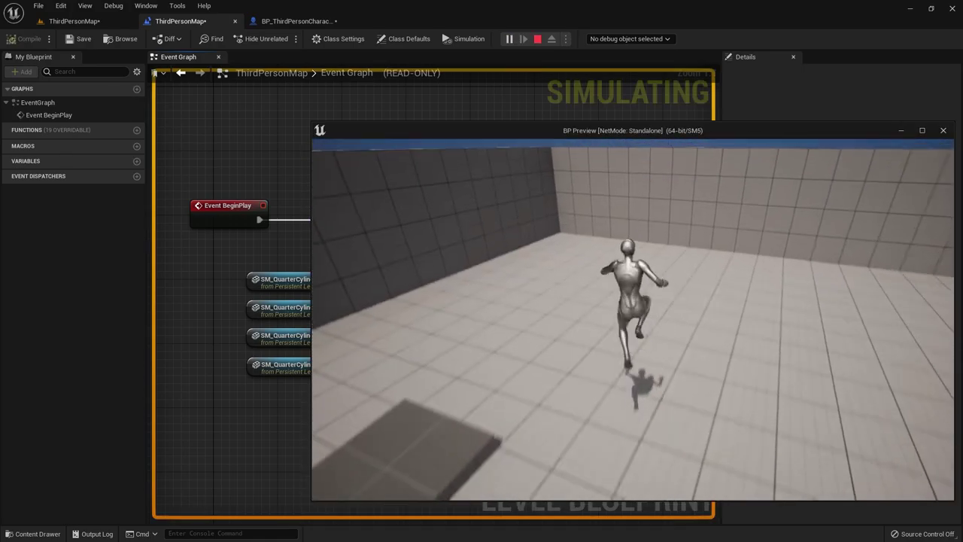
pyautogui.press('space')
pyautogui.press('Escape')
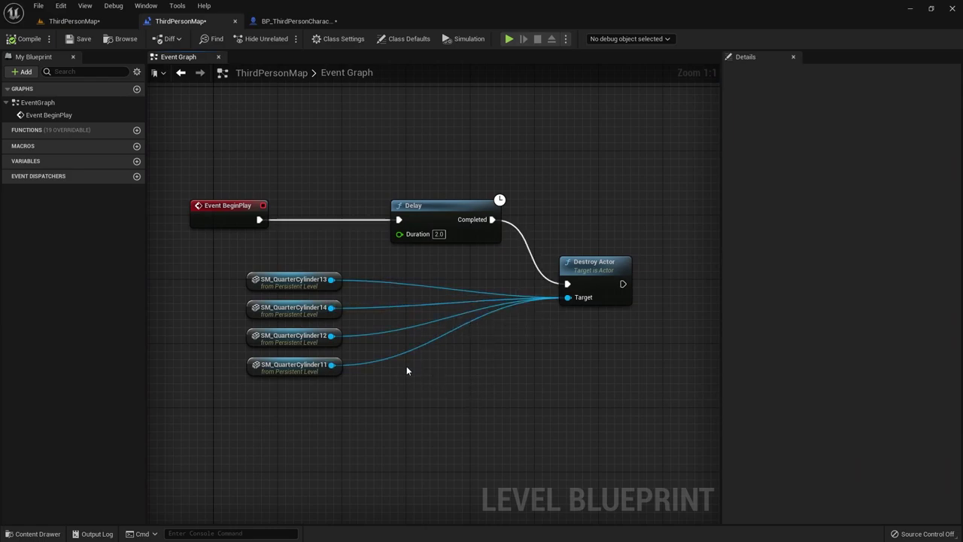
# Step: Place a BP_ThirdPersonCharacter beside the low ramp at X 1070, then return to the Level Blueprint
pyautogui.moveTo(193, 269); pyautogui.dragTo(328, 415)
pyautogui.click(318, 430)
pyautogui.click(100, 24)
pyautogui.moveTo(468, 353); pyautogui.dragTo(468, 353, button='right')
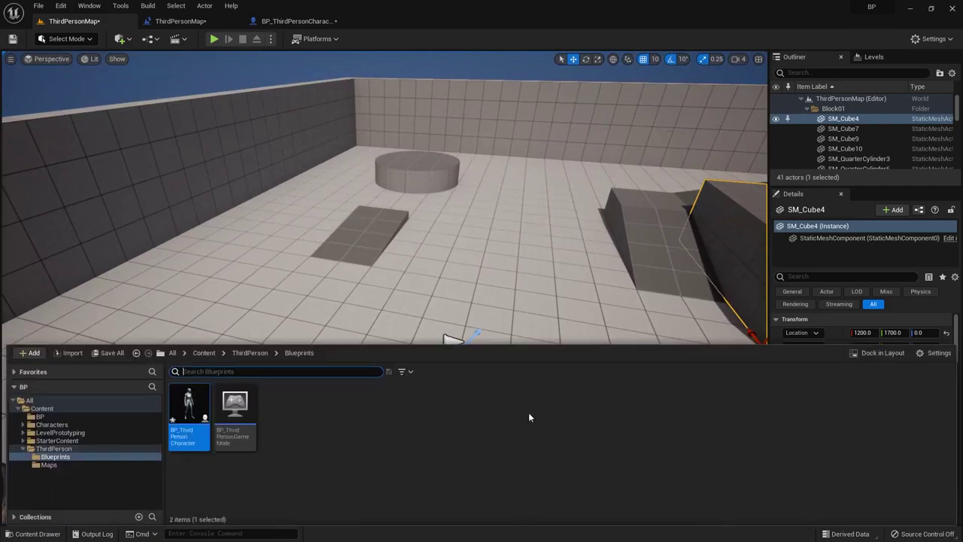
pyautogui.hotkey('ctrl', 'space')
pyautogui.moveTo(185, 414); pyautogui.dragTo(335, 313)
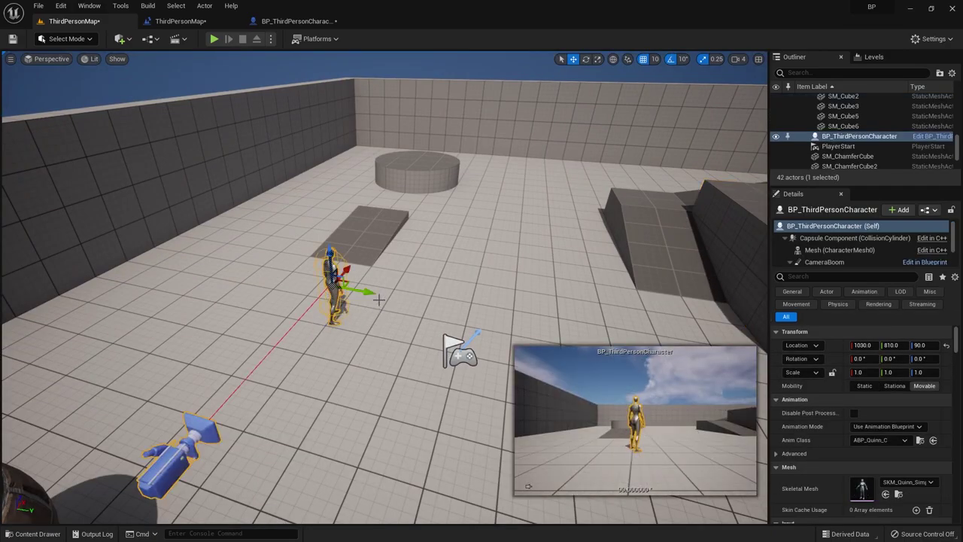
pyautogui.moveTo(352, 282); pyautogui.dragTo(366, 249)
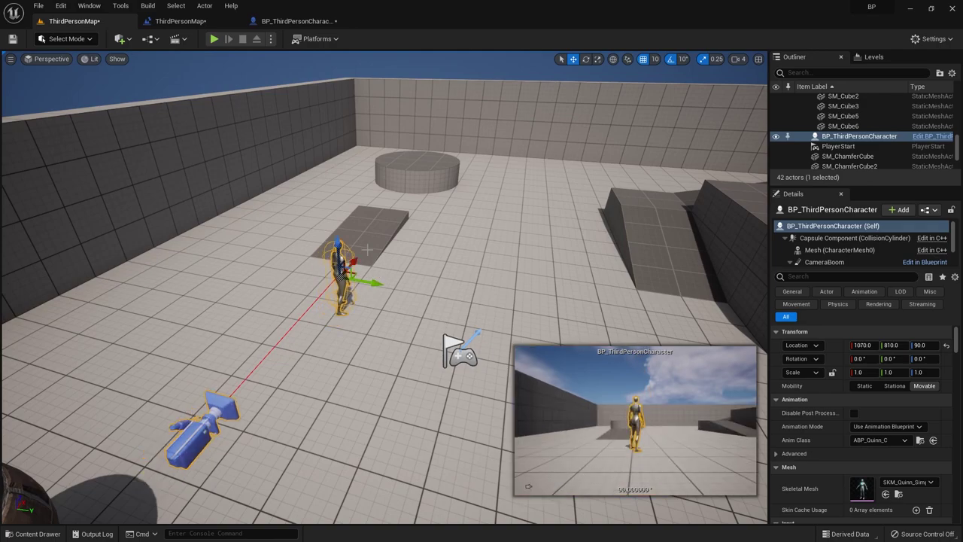
pyautogui.click(181, 21)
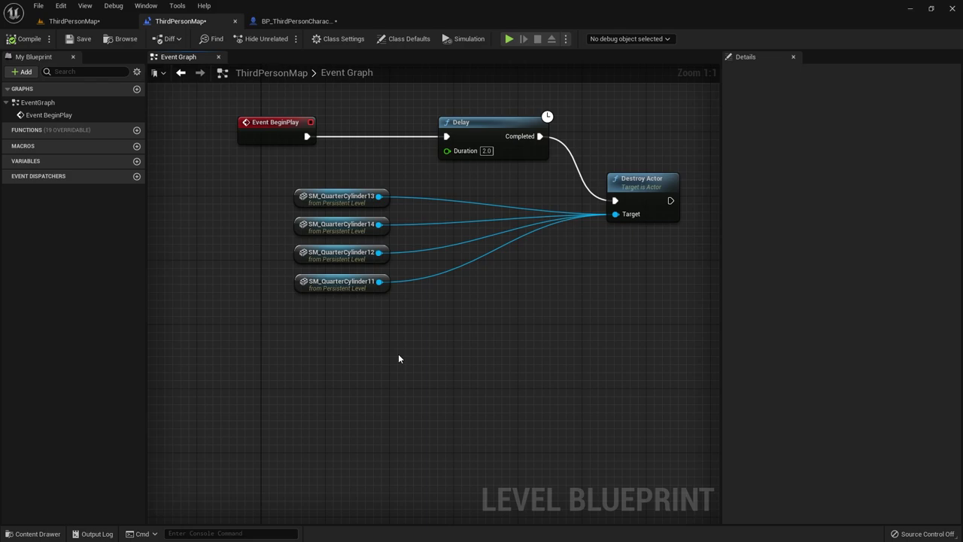
# Step: Create a BP_ThirdPersonCharacter reference node and position it beneath the quarter-cylinder references
pyautogui.moveTo(353, 337); pyautogui.dragTo(354, 337)
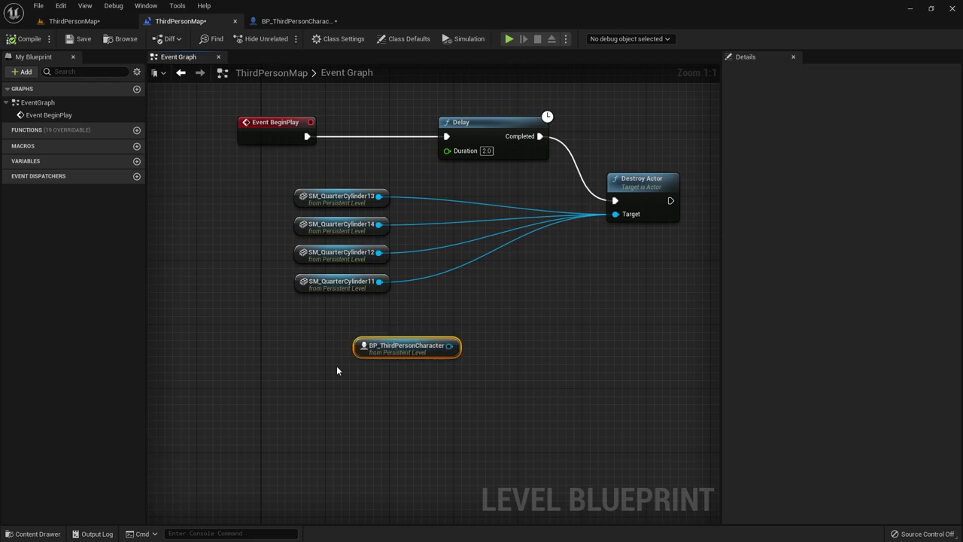
pyautogui.rightClick(318, 332)
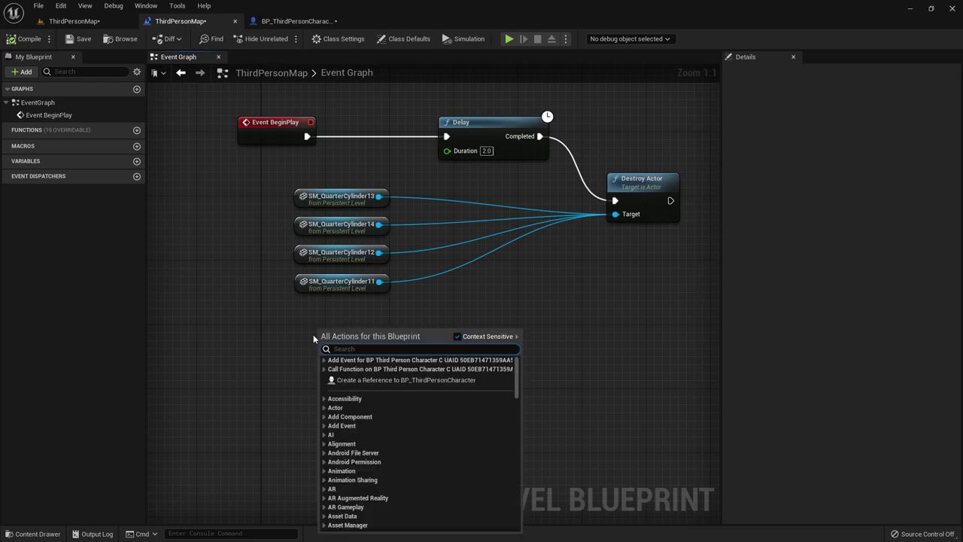
pyautogui.click(372, 381)
pyautogui.moveTo(366, 334)
pyautogui.mouseDown()
pyautogui.moveTo(402, 344)
pyautogui.moveTo(384, 371)
pyautogui.mouseUp()
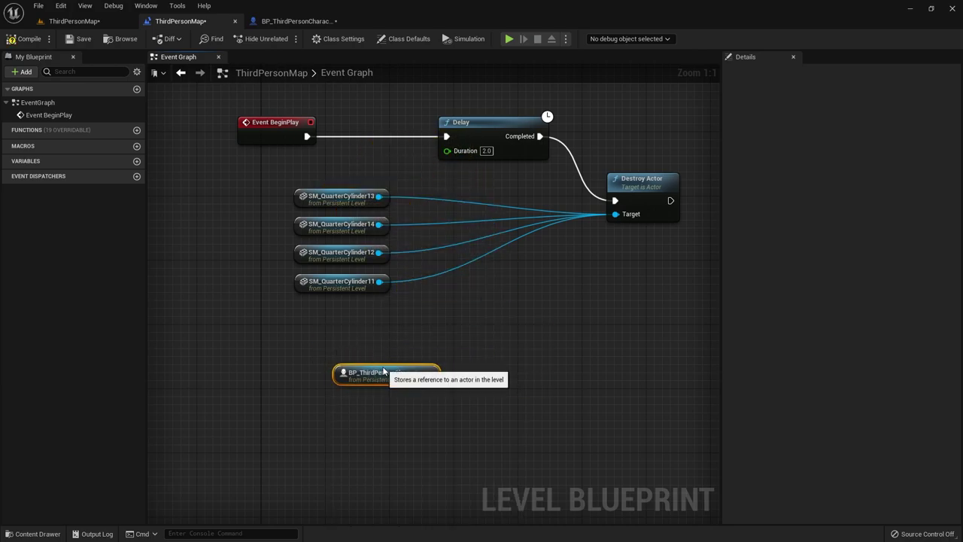
pyautogui.moveTo(384, 371); pyautogui.dragTo(342, 379)
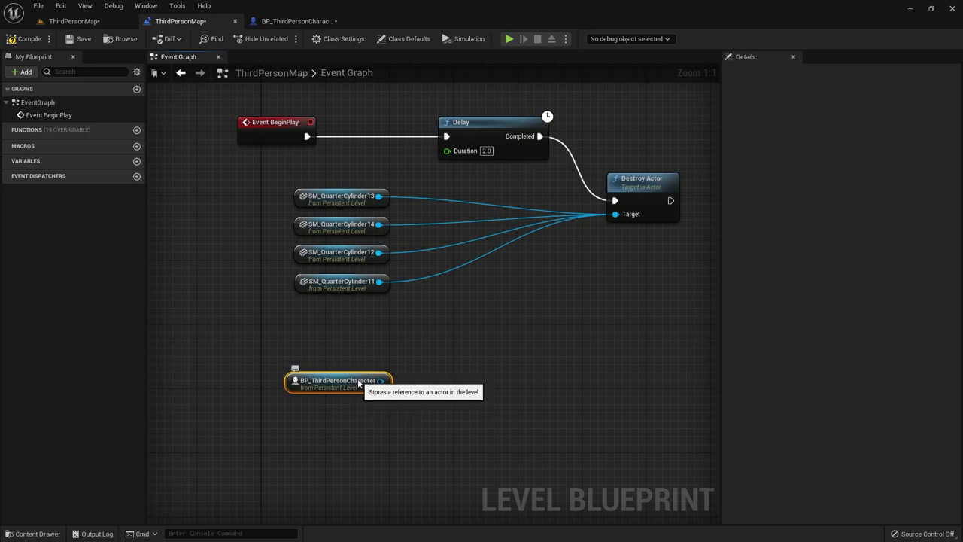
pyautogui.moveTo(363, 387); pyautogui.dragTo(364, 419)
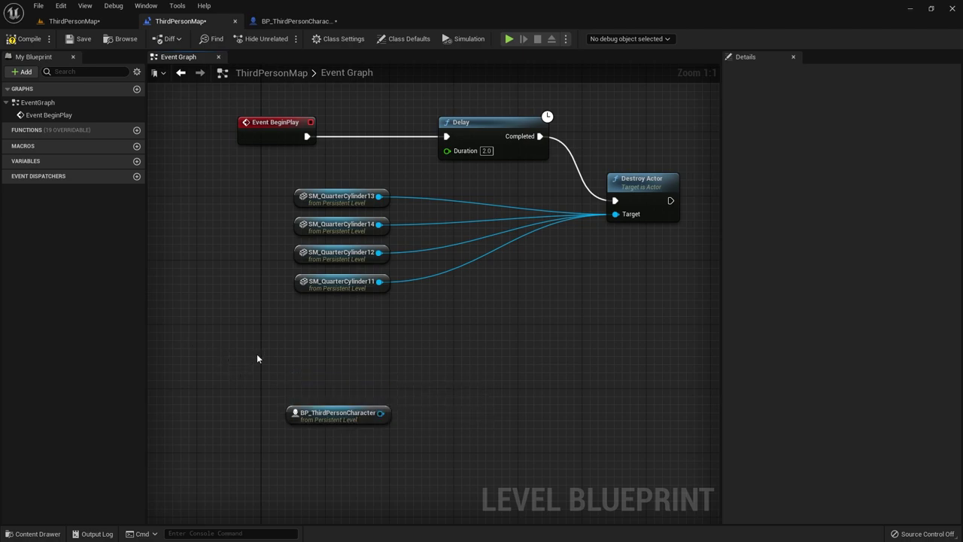
# Step: Wire Event Tick to a Jump targeting BP_ThirdPersonCharacter, then start a Play test
pyautogui.rightClick(257, 355)
pyautogui.write('eve')
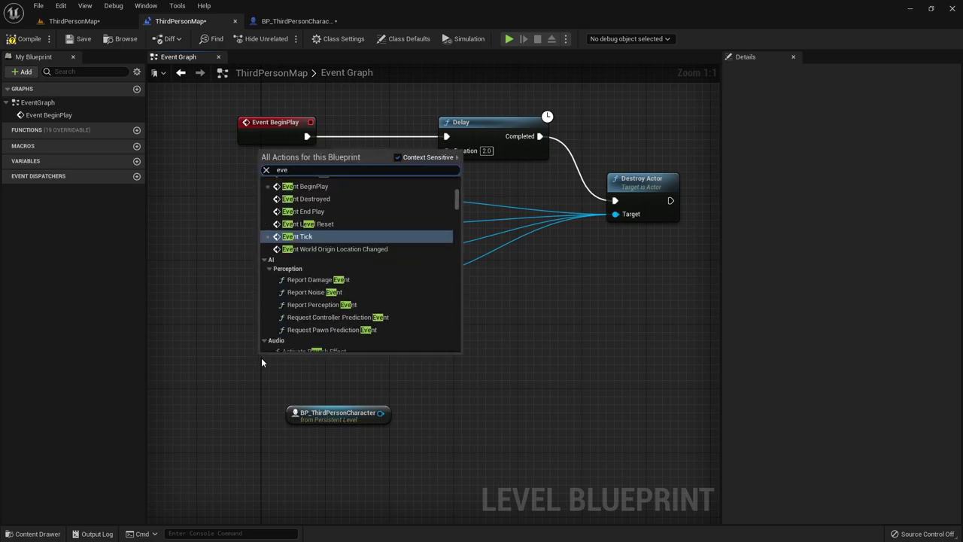
pyautogui.write('nt tick')
pyautogui.press('Return')
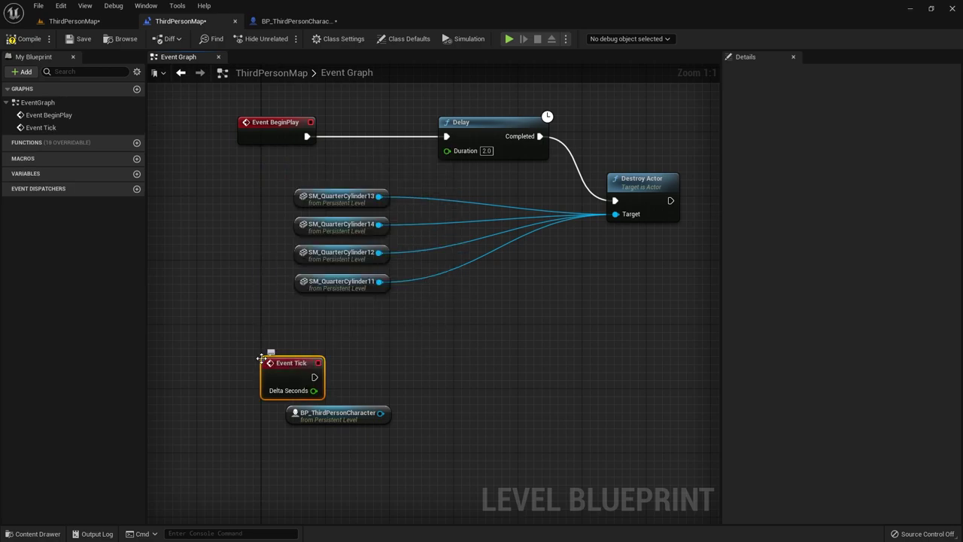
pyautogui.moveTo(351, 407)
pyautogui.mouseDown()
pyautogui.moveTo(350, 415)
pyautogui.moveTo(457, 381)
pyautogui.mouseUp()
pyautogui.write('j')
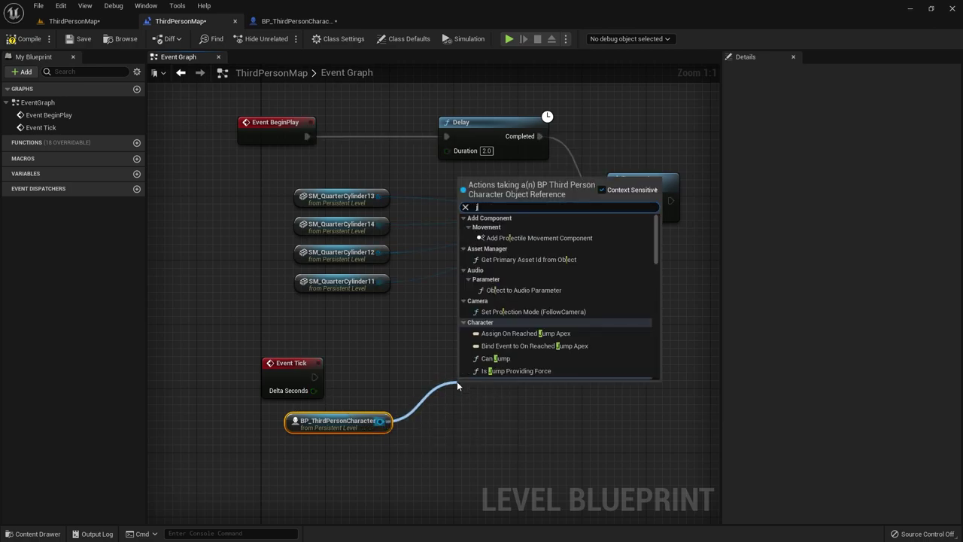
pyautogui.write('ump')
pyautogui.press('Return')
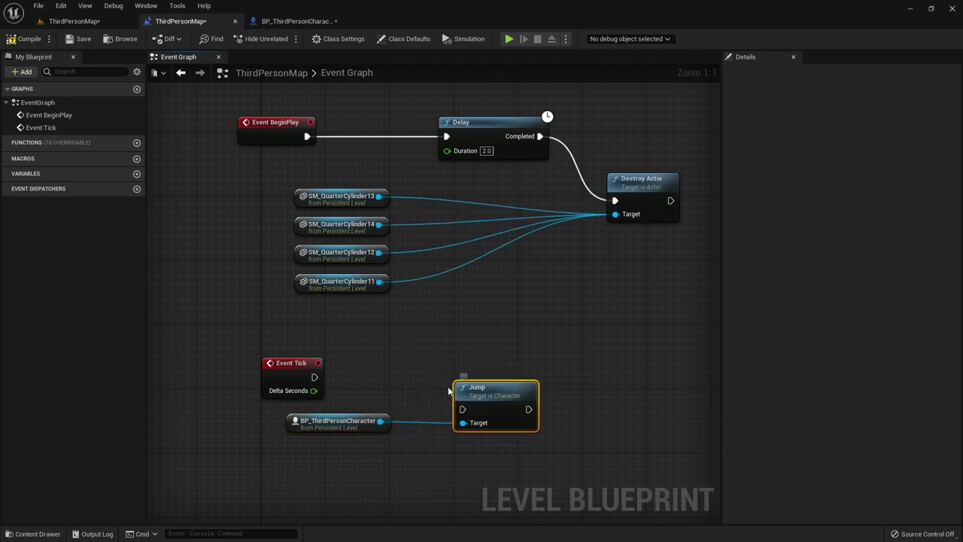
pyautogui.moveTo(461, 379); pyautogui.dragTo(460, 363)
pyautogui.moveTo(315, 377); pyautogui.dragTo(458, 386)
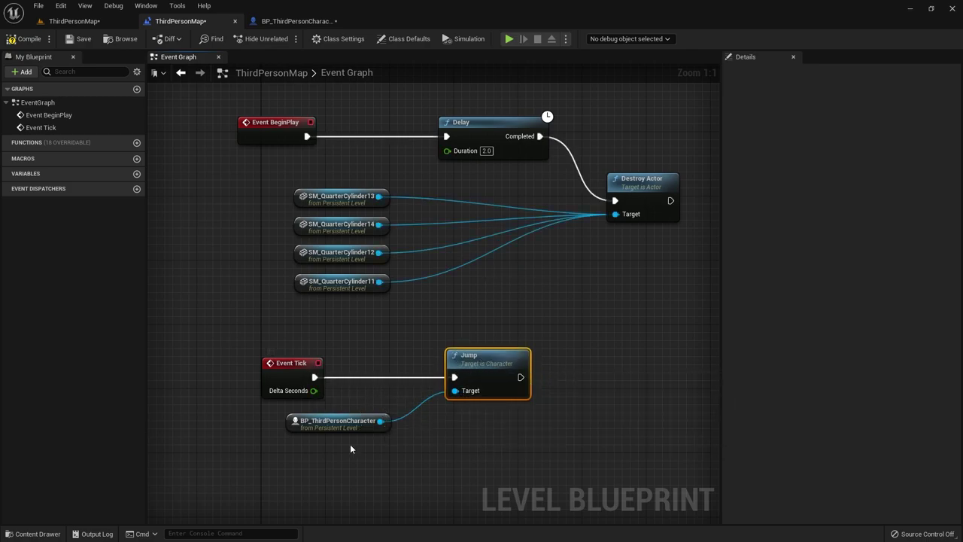
pyautogui.click(508, 39)
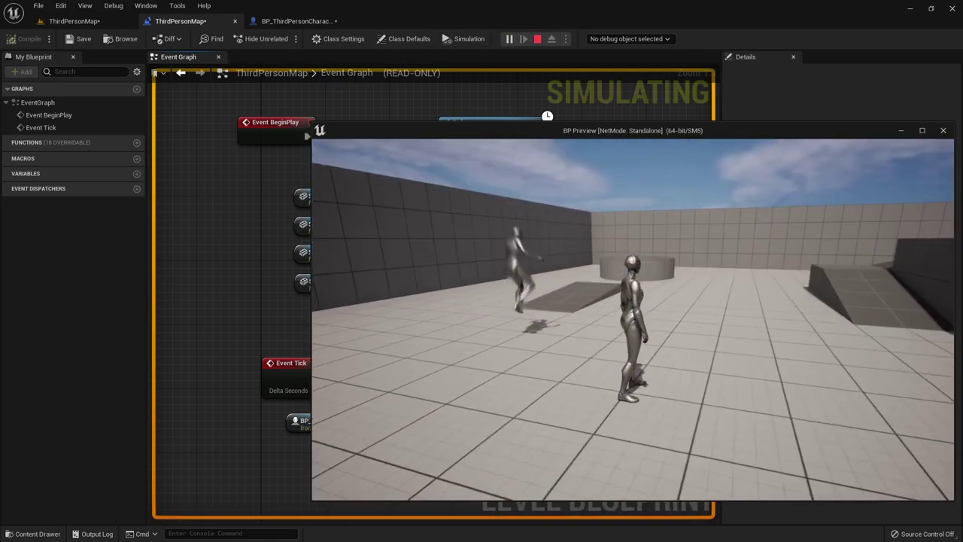
# Step: Run the character forward with W in the preview, then exit and end the simulation
pyautogui.press('w')
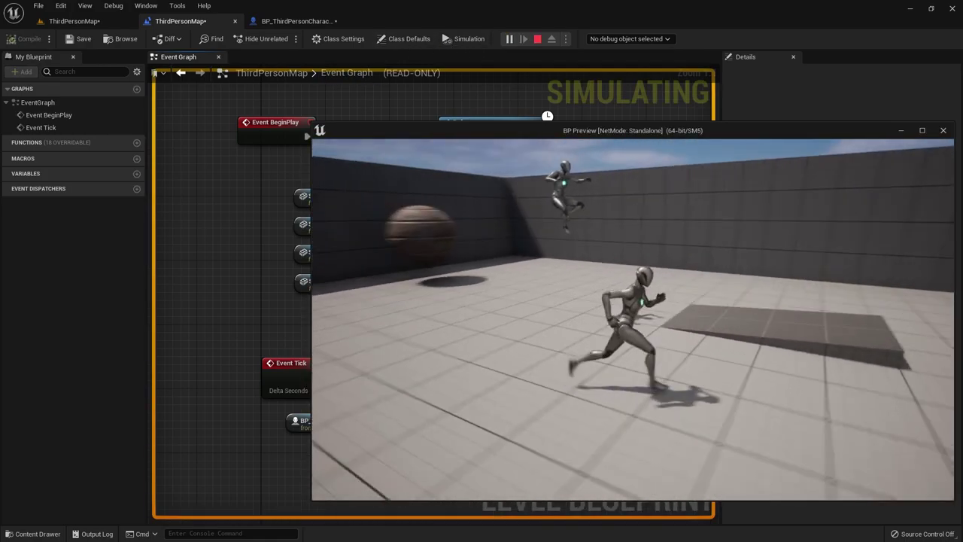
pyautogui.press('Escape')
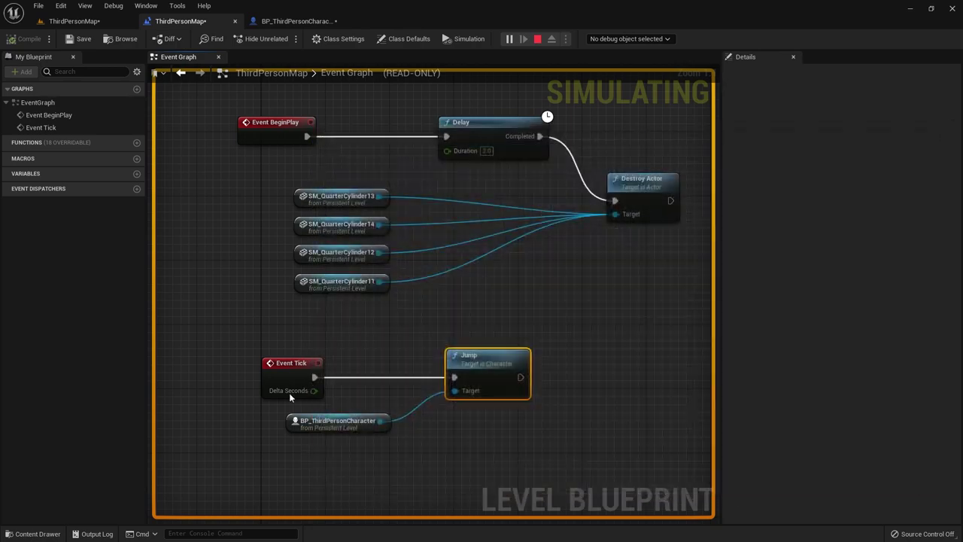
pyautogui.click(310, 421)
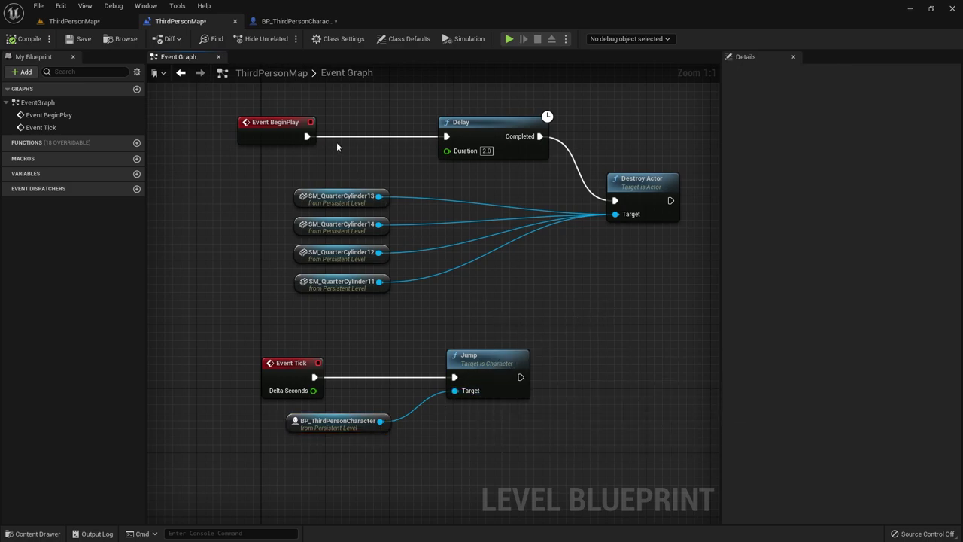
# Step: In the ThirdPersonMap viewport, select the ramp SM_Ramp2 and frame it
pyautogui.click(75, 21)
pyautogui.click(365, 230)
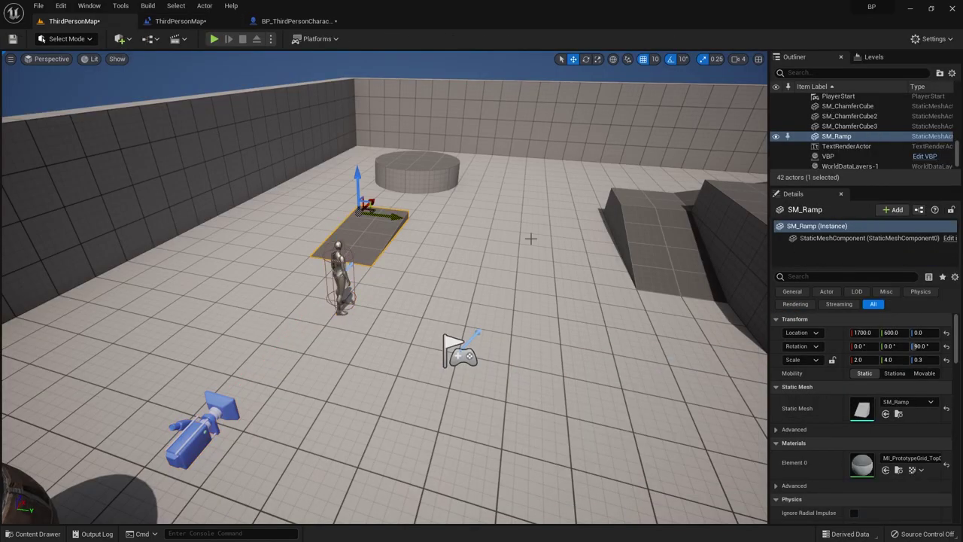
pyautogui.moveTo(365, 229); pyautogui.dragTo(451, 226, button='right')
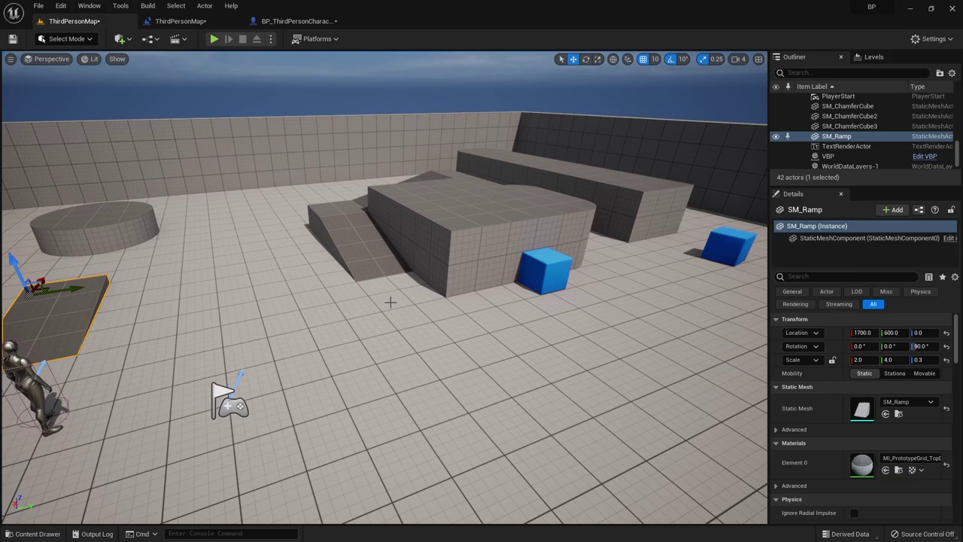
pyautogui.moveTo(390, 302); pyautogui.dragTo(336, 305, button='right')
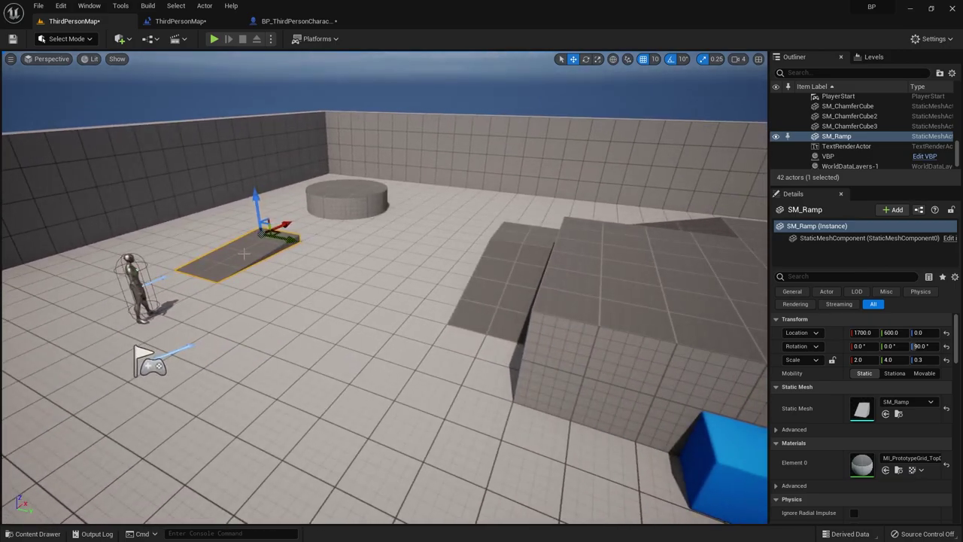
pyautogui.click(514, 271)
pyautogui.press('f')
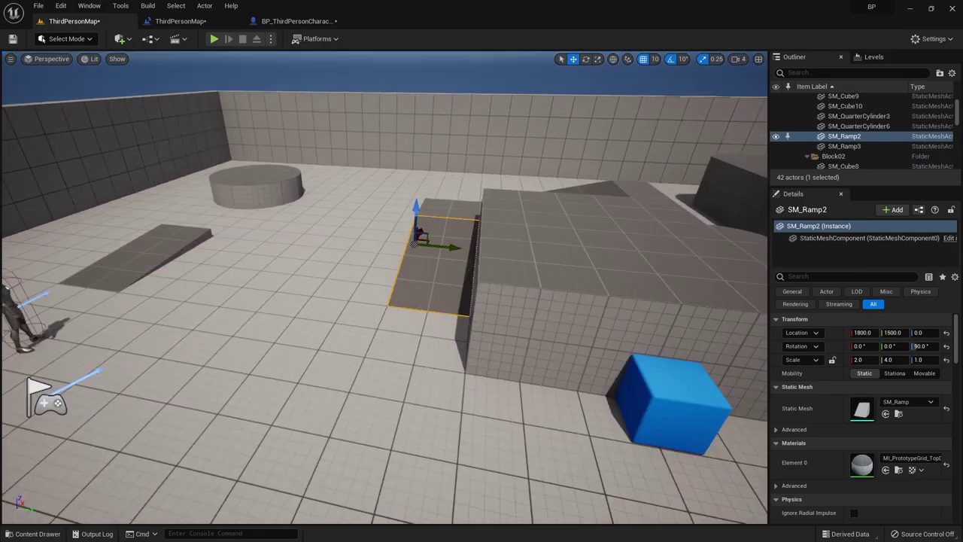
# Step: Add SM_Ramp3 and the blocks SM_Cube4, SM_Cube9 and SM_Cube10 to the selection, then return to the Level Blueprint
pyautogui.scroll(-2, 341, 275)
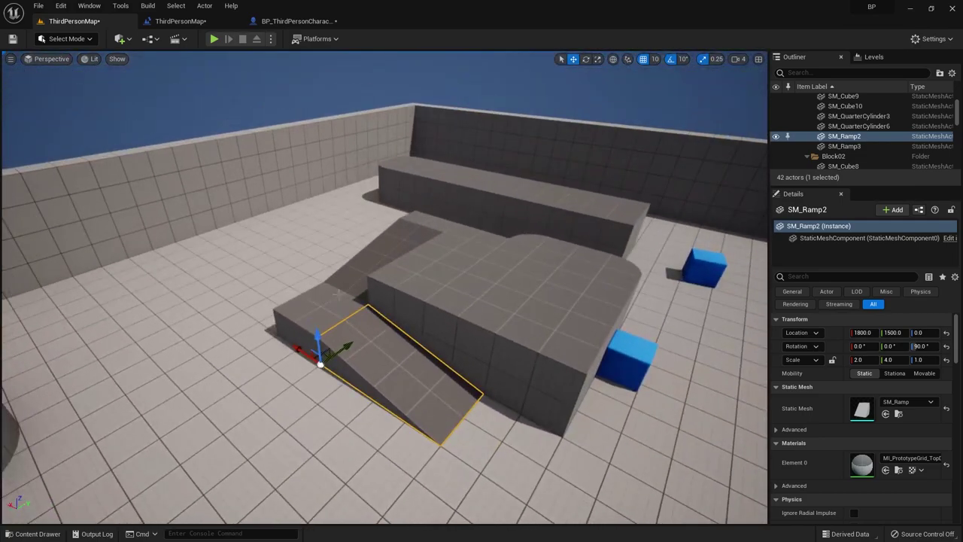
pyautogui.keyDown('ctrl'); pyautogui.click(340, 294); pyautogui.keyUp('ctrl')
pyautogui.keyDown('ctrl'); pyautogui.click(426, 225); pyautogui.keyUp('ctrl')
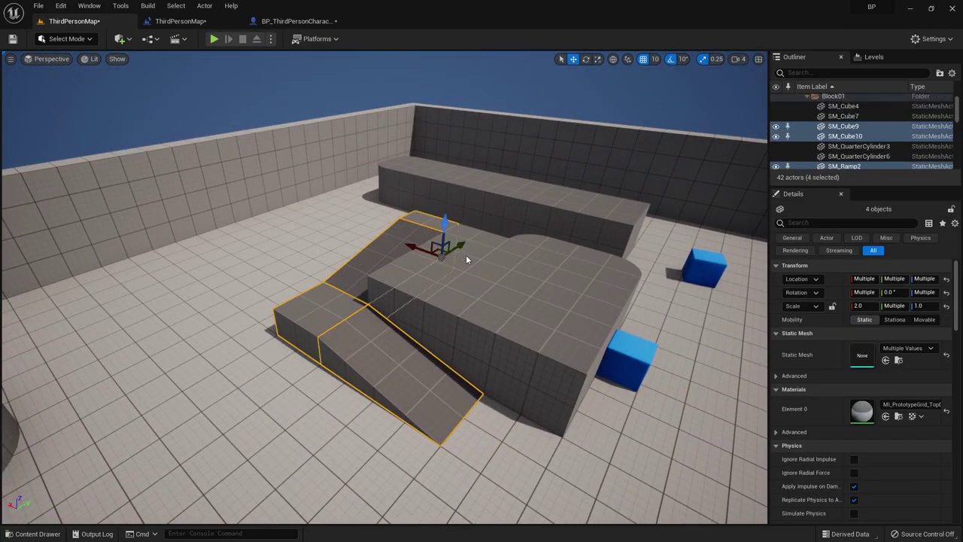
pyautogui.keyDown('ctrl'); pyautogui.click(490, 277); pyautogui.keyUp('ctrl')
pyautogui.keyDown('alt'); pyautogui.moveTo(519, 367); pyautogui.dragTo(422, 354); pyautogui.keyUp('alt')
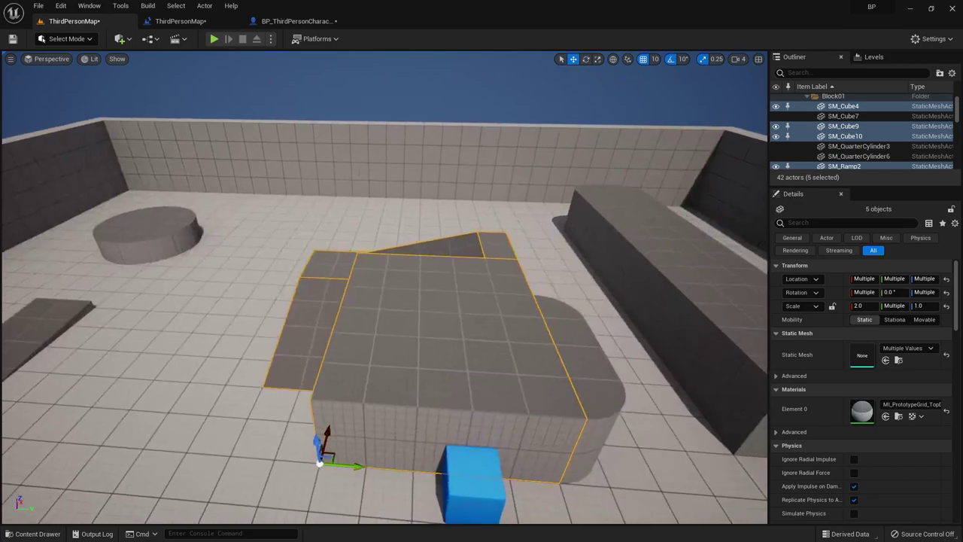
pyautogui.click(180, 21)
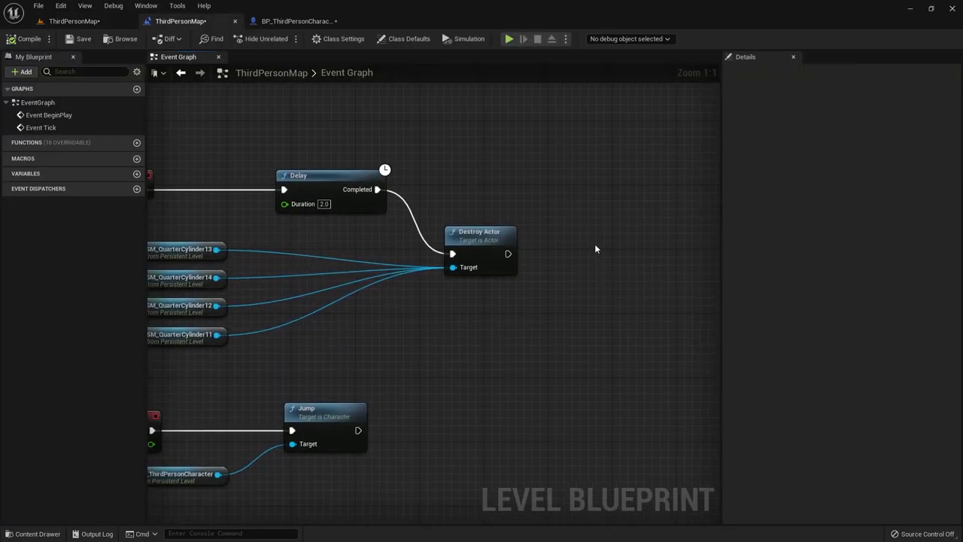
# Step: Paste references to the five selected cubes and ramps and stack them evenly in a column
pyautogui.hotkey('ctrl', 'v')
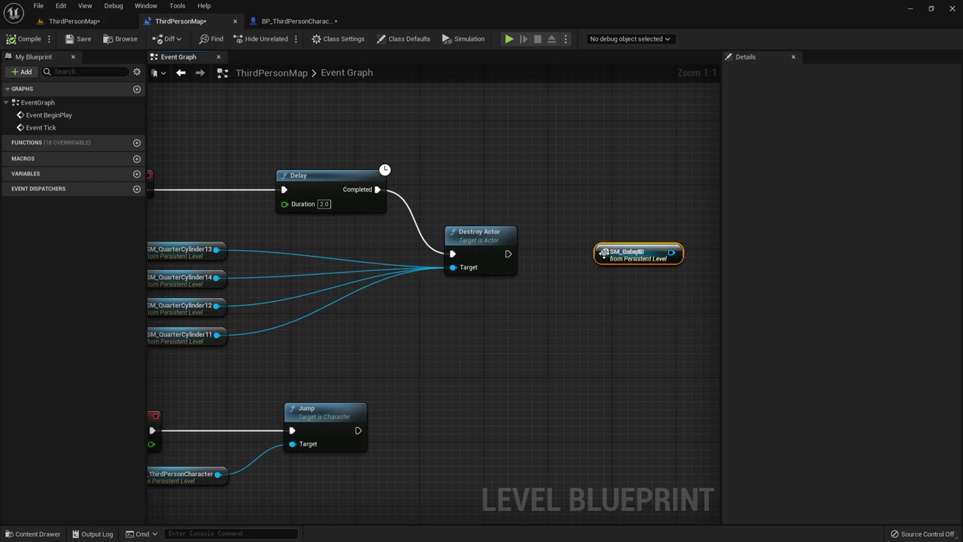
pyautogui.hotkey('ctrl', 'v')
pyautogui.moveTo(640, 342); pyautogui.dragTo(637, 390)
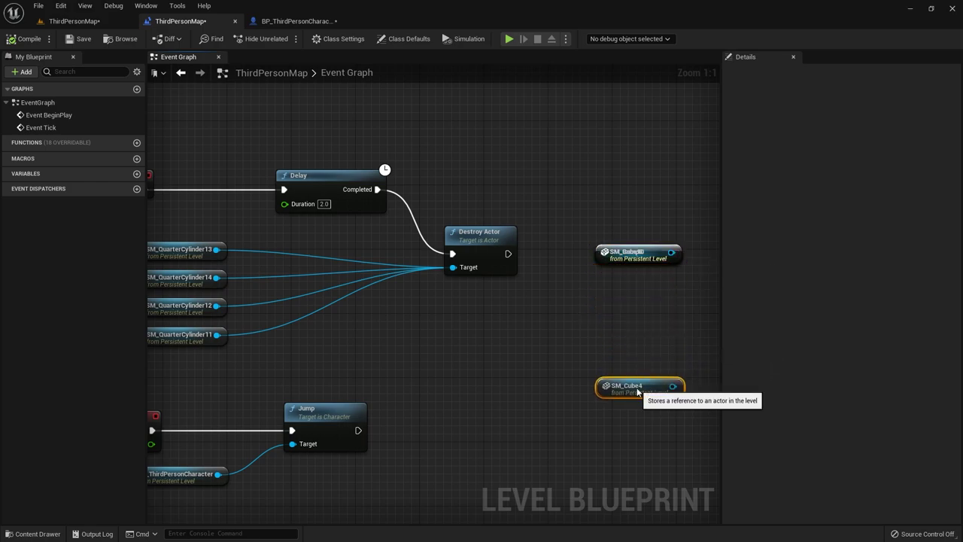
pyautogui.rightClick(635, 261)
pyautogui.moveTo(670, 472)
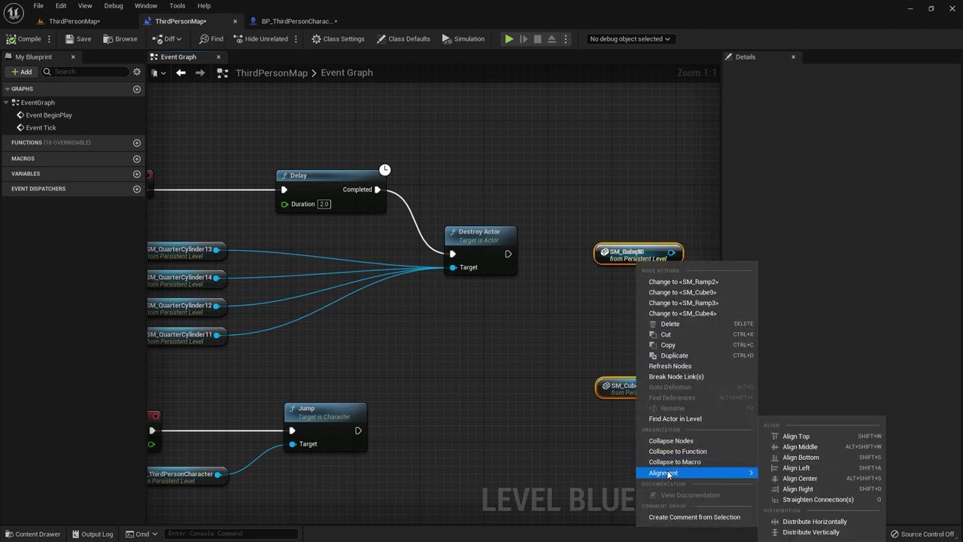
pyautogui.click(811, 533)
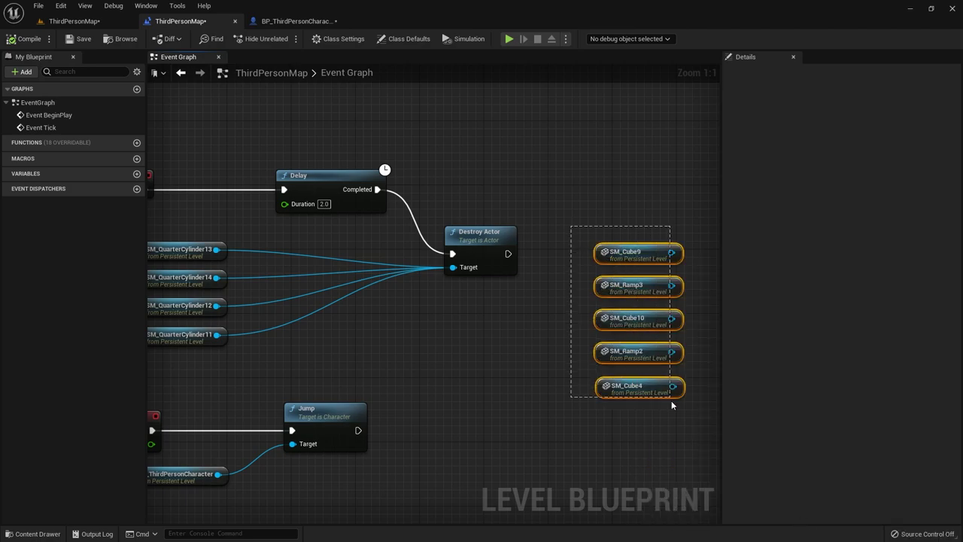
pyautogui.moveTo(628, 276); pyautogui.dragTo(574, 274)
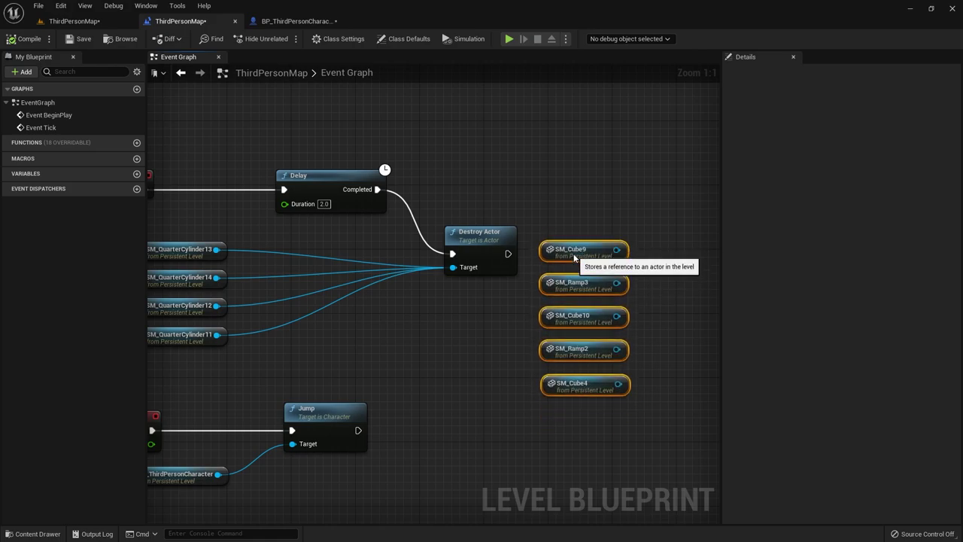
# Step: Add a Set Actor Scale 3D node targeting SM_Cube9 and run it when the Delay completes
pyautogui.moveTo(377, 189); pyautogui.dragTo(636, 202)
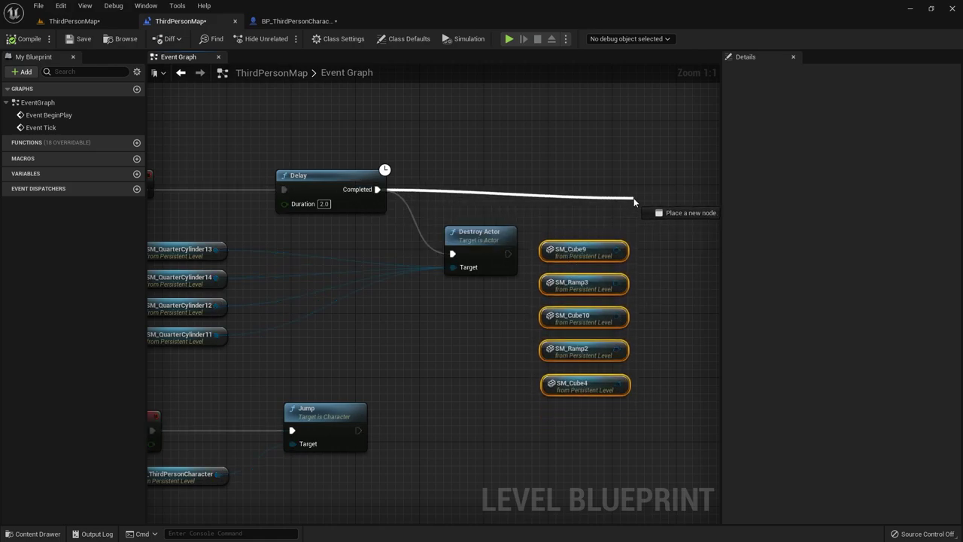
pyautogui.moveTo(622, 212); pyautogui.dragTo(529, 201, button='right')
pyautogui.moveTo(523, 238); pyautogui.dragTo(594, 189)
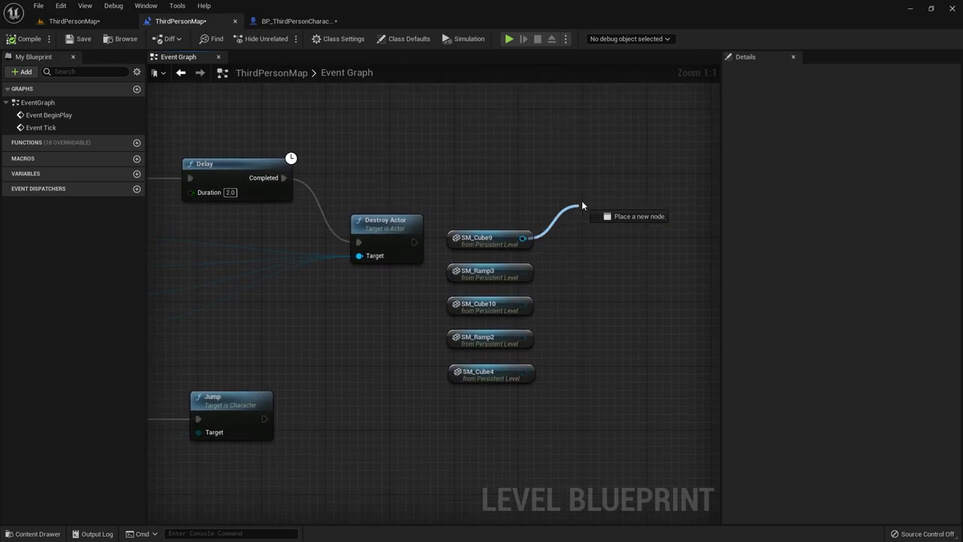
pyautogui.write('sd')
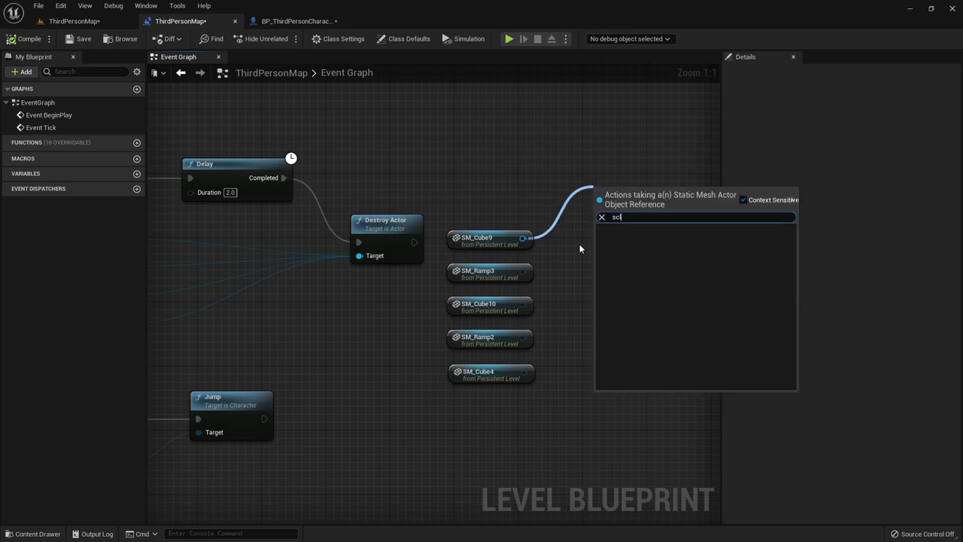
pyautogui.write('d')
pyautogui.press('BackSpace')
pyautogui.press('BackSpace')
pyautogui.write('ca')
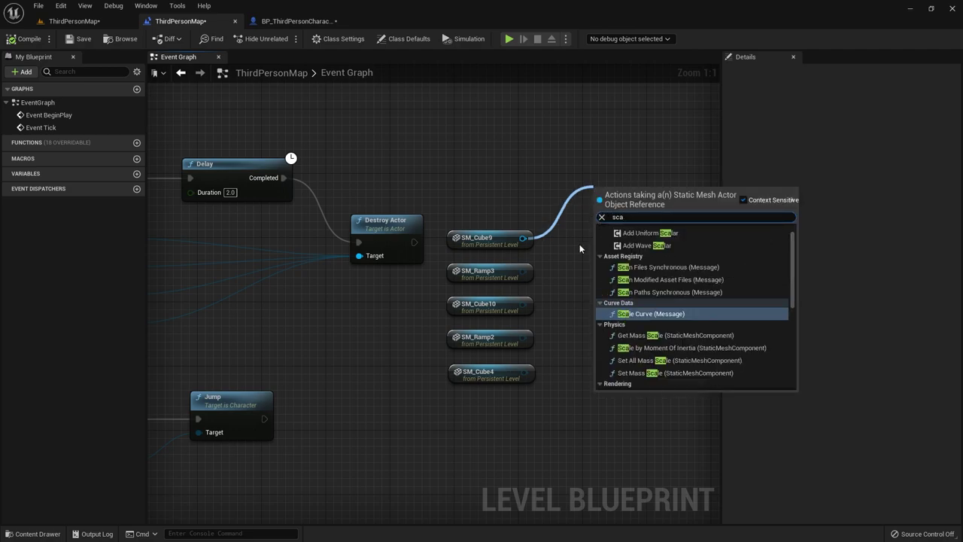
pyautogui.write('le 3d')
pyautogui.press('Return')
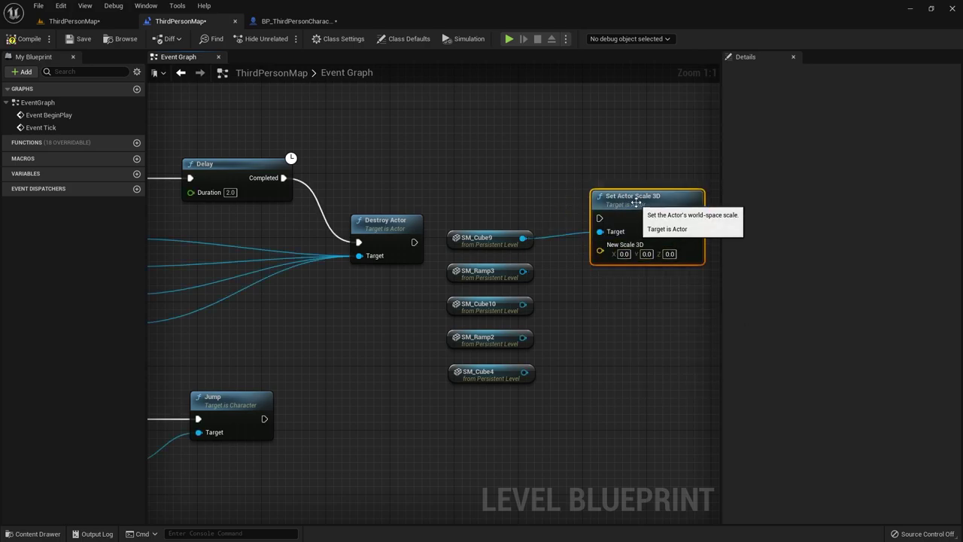
pyautogui.moveTo(636, 193); pyautogui.dragTo(644, 169)
pyautogui.moveTo(283, 179); pyautogui.dragTo(607, 194)
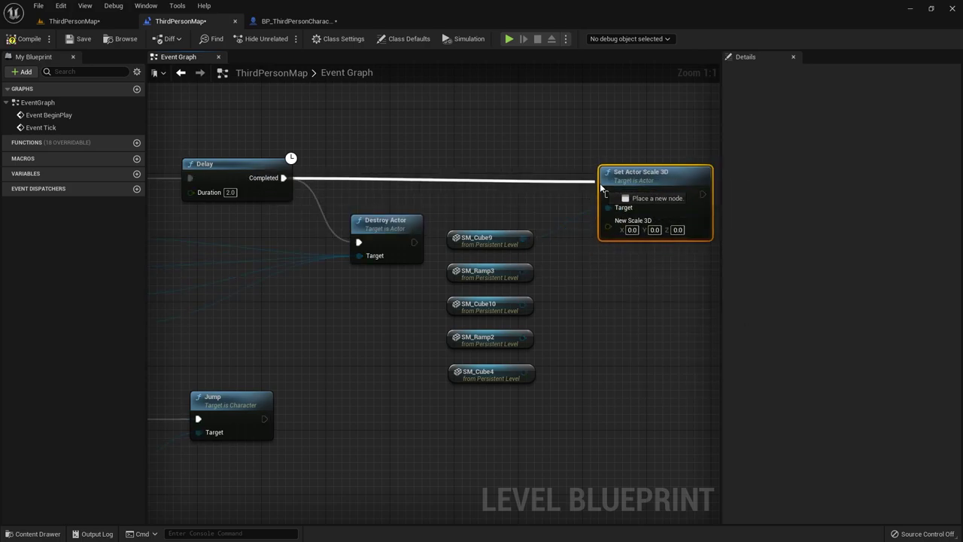
pyautogui.moveTo(670, 178); pyautogui.dragTo(670, 169)
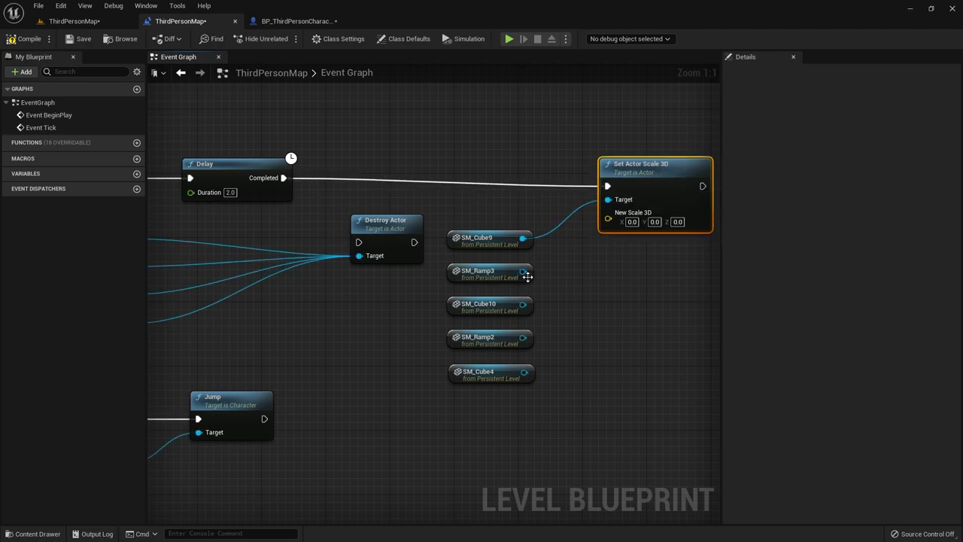
# Step: Connect SM_Ramp3, SM_Cube10, SM_Ramp2 and SM_Cube4 as additional scale targets
pyautogui.moveTo(522, 271); pyautogui.dragTo(608, 200)
pyautogui.moveTo(523, 304); pyautogui.dragTo(608, 199)
pyautogui.moveTo(523, 337); pyautogui.dragTo(610, 202)
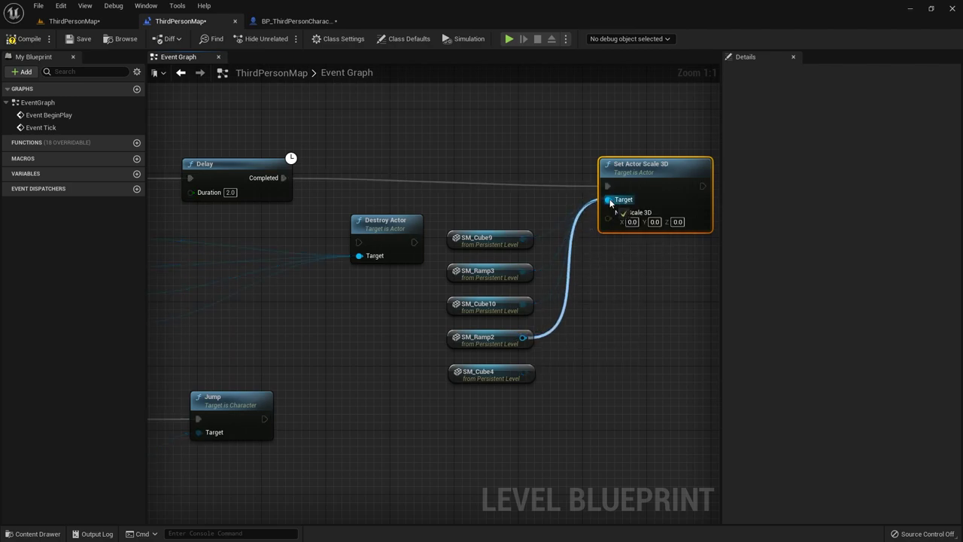
pyautogui.moveTo(523, 372); pyautogui.dragTo(609, 202)
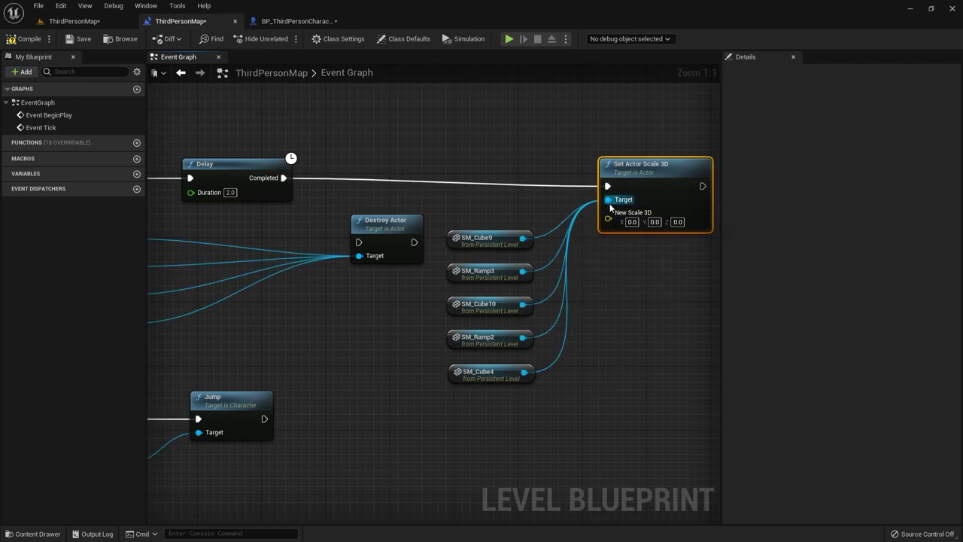
pyautogui.moveTo(640, 164); pyautogui.dragTo(641, 156)
# Step: Set New Scale 3D to 3, 3, 3
pyautogui.moveTo(632, 214); pyautogui.dragTo(622, 242)
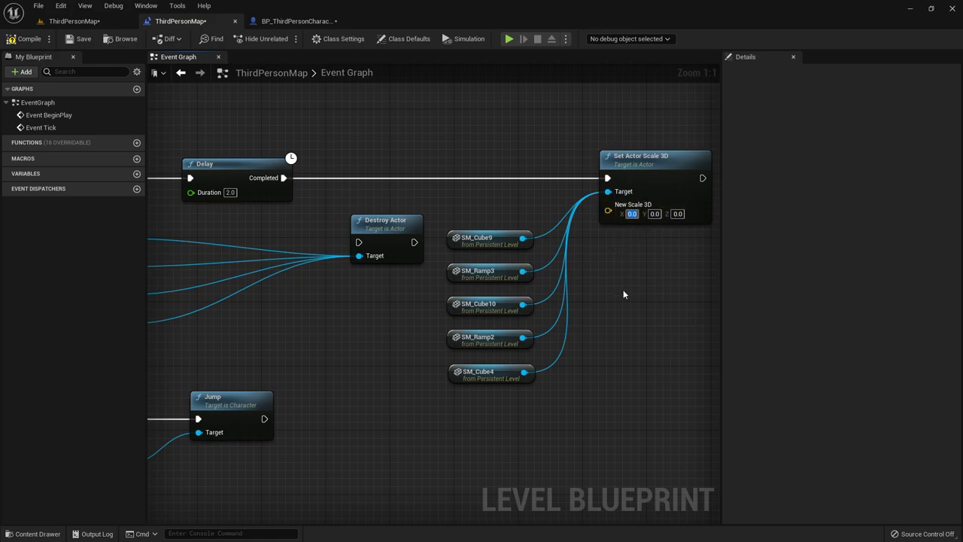
pyautogui.write('3')
pyautogui.press('Tab')
pyautogui.write('3')
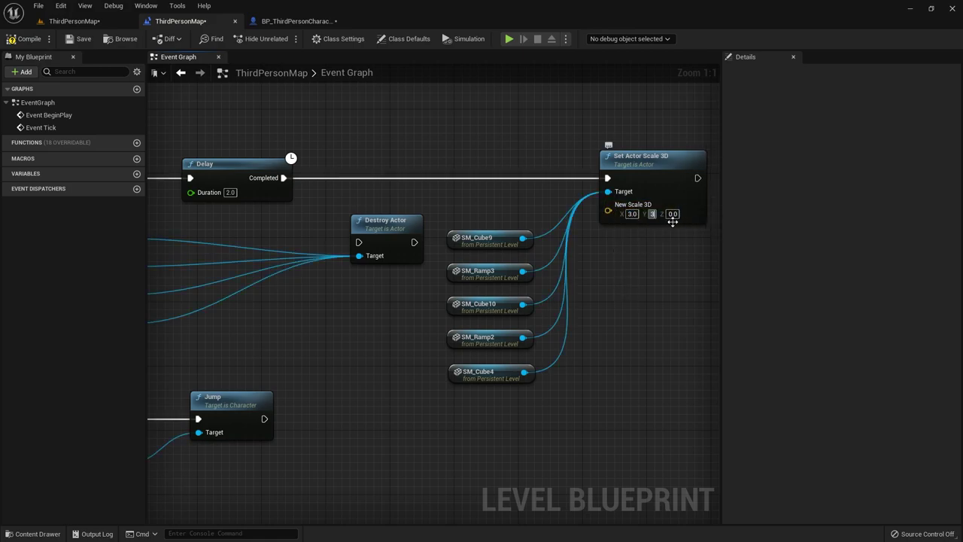
pyautogui.write('3')
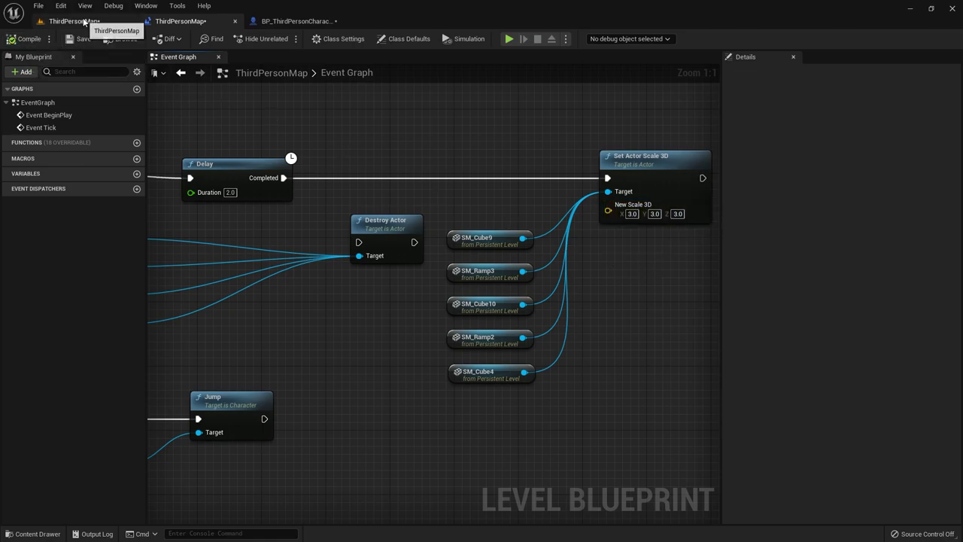
pyautogui.click(509, 40)
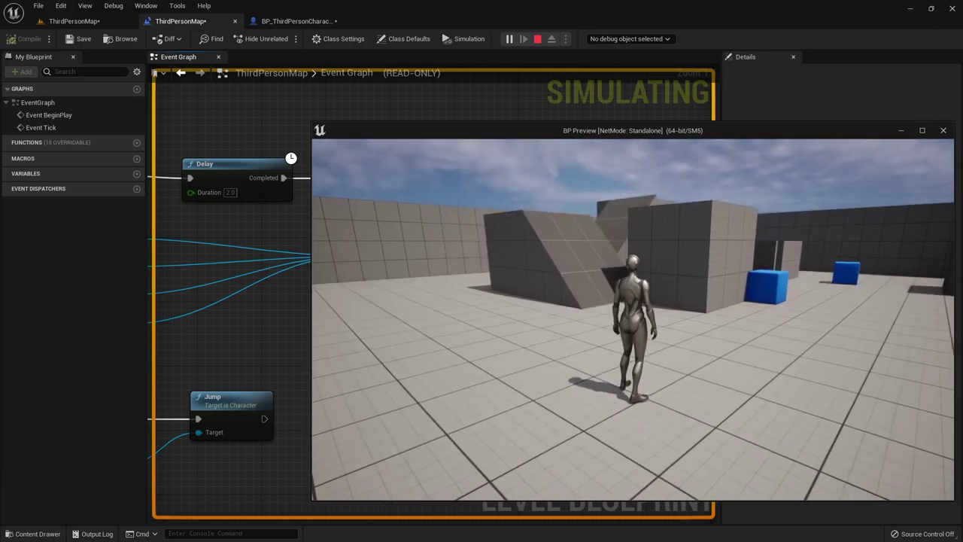
pyautogui.press('w')
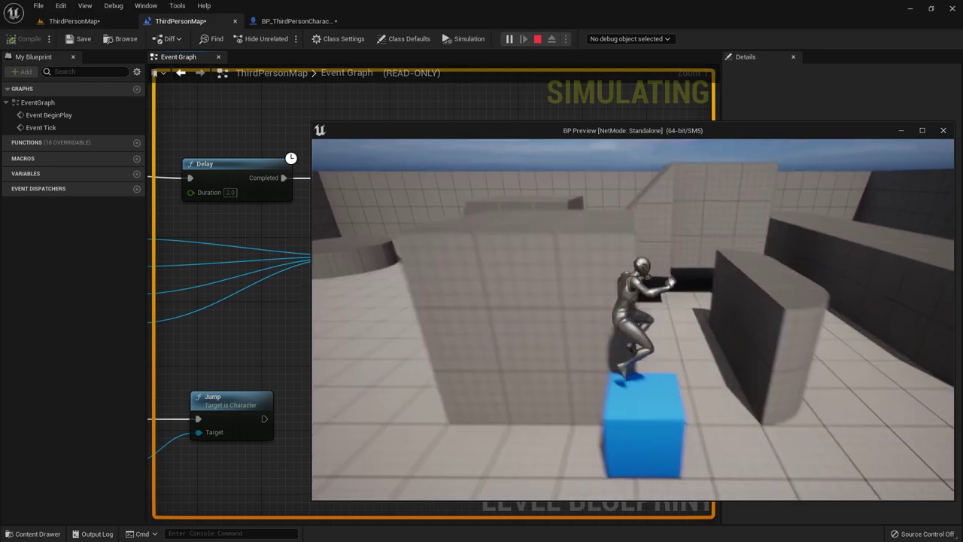
pyautogui.press('space')
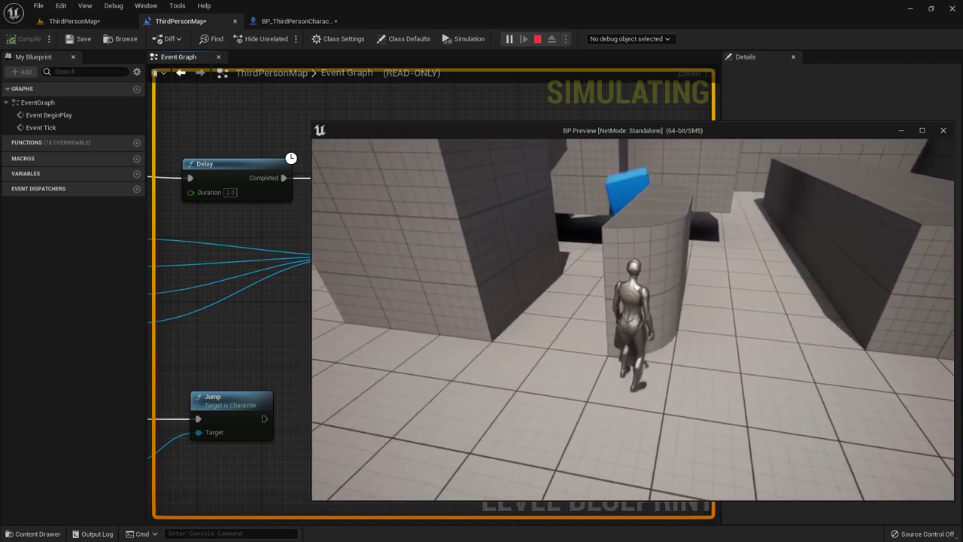
pyautogui.press('Escape')
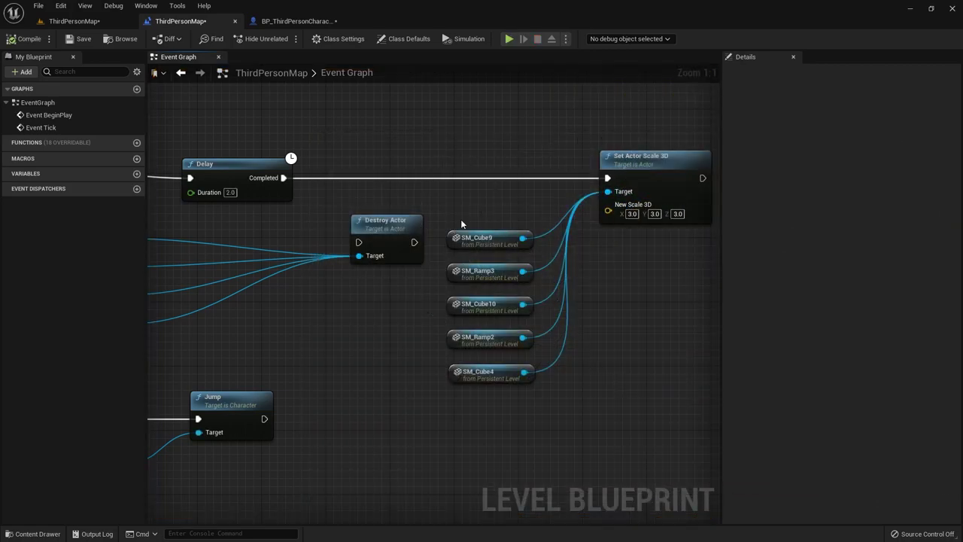
# Step: Review the graph, selecting the actor references, Set Actor Scale 3D and quarter-cylinder nodes
pyautogui.moveTo(462, 225); pyautogui.dragTo(557, 426)
pyautogui.click(636, 186)
pyautogui.moveTo(370, 294); pyautogui.dragTo(501, 228, button='right')
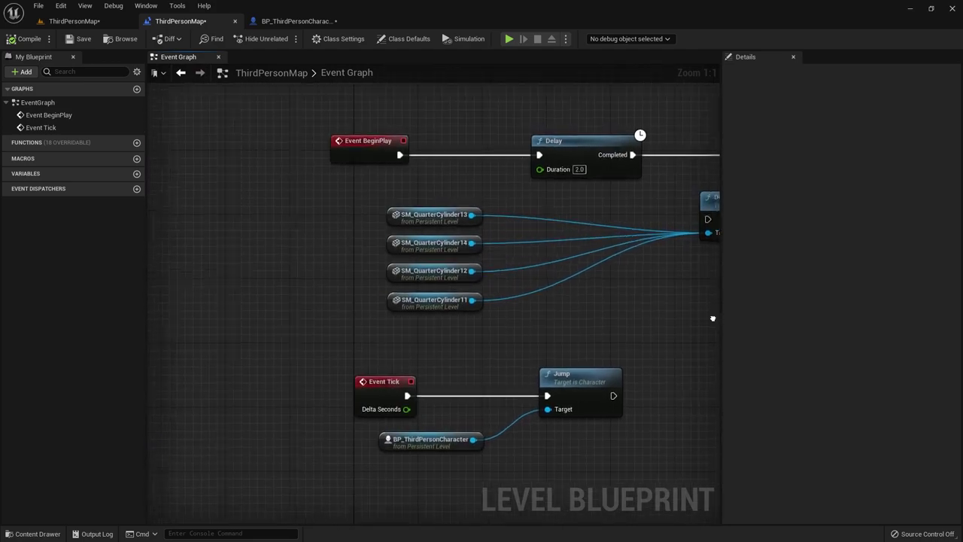
pyautogui.rightClick(523, 270)
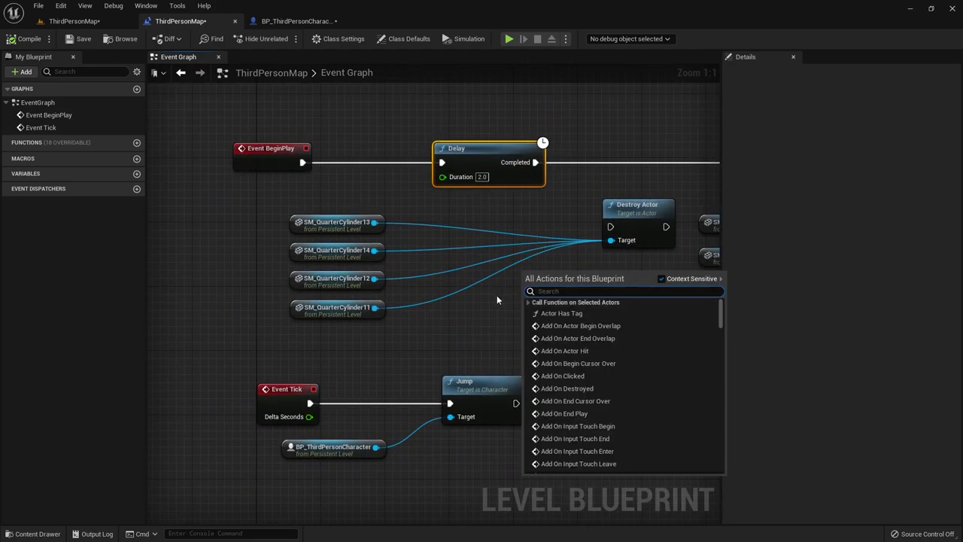
pyautogui.click(497, 295)
pyautogui.moveTo(256, 219); pyautogui.dragTo(361, 313)
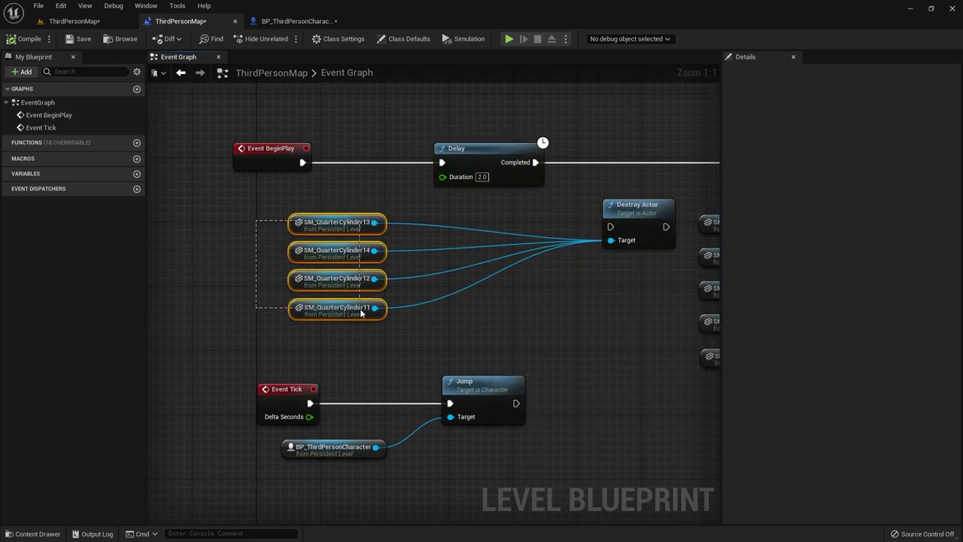
pyautogui.moveTo(444, 330); pyautogui.dragTo(467, 282, button='right')
pyautogui.moveTo(389, 362); pyautogui.dragTo(347, 425, button='right')
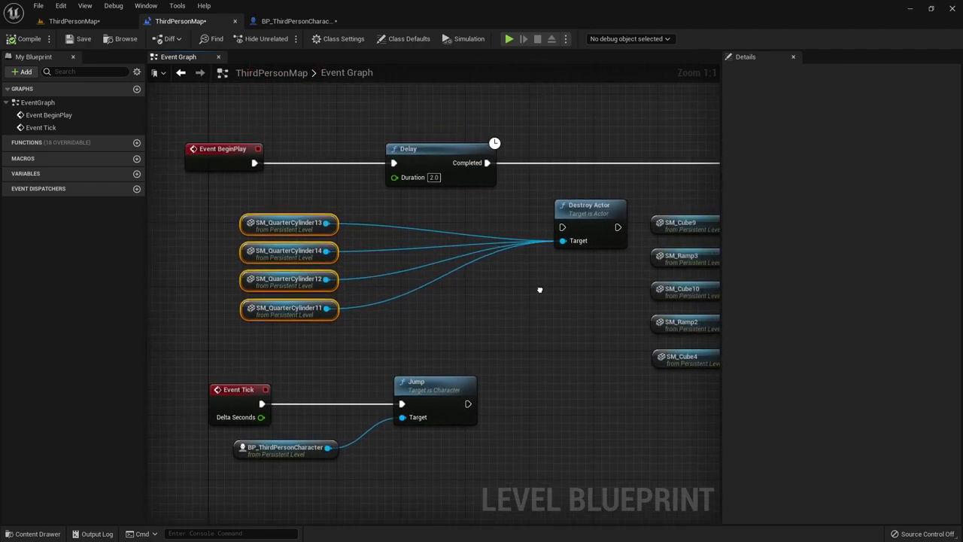
pyautogui.click(263, 148)
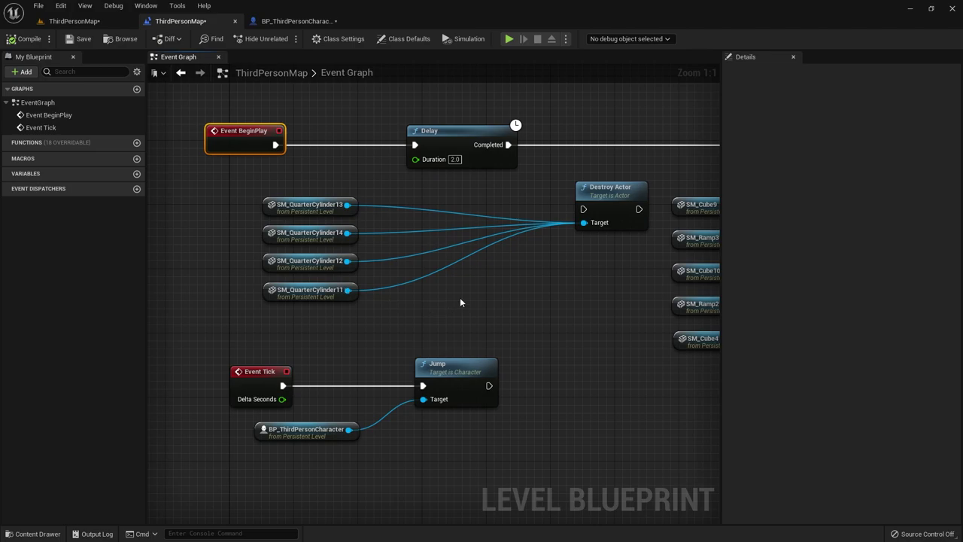
pyautogui.moveTo(461, 303); pyautogui.dragTo(444, 254, button='right')
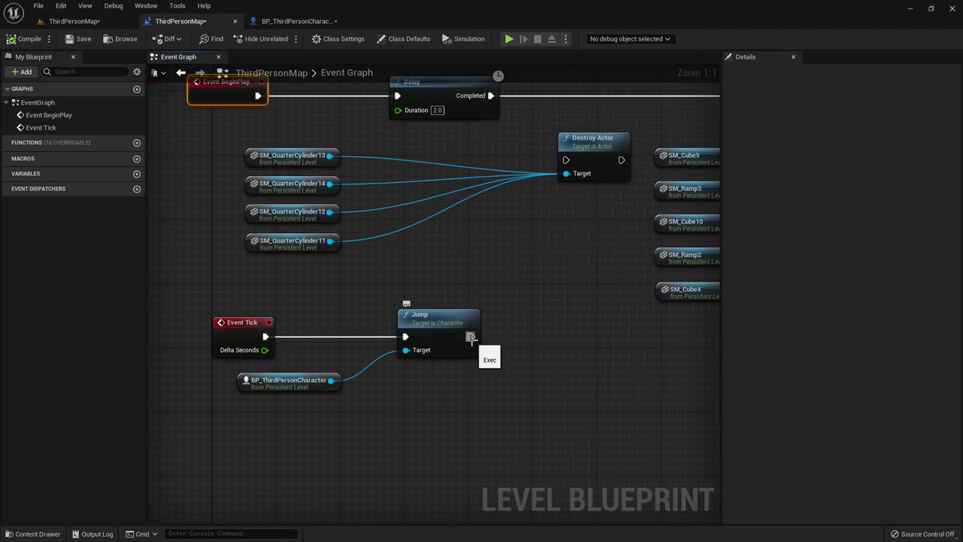
# Step: Rewire BP_ThirdPersonCharacter from Jump's Target to Set Actor Scale 3D's Target, placed under SM_Cube4
pyautogui.moveTo(471, 336)
pyautogui.mouseDown()
pyautogui.moveTo(549, 269)
pyautogui.moveTo(561, 234)
pyautogui.mouseUp()
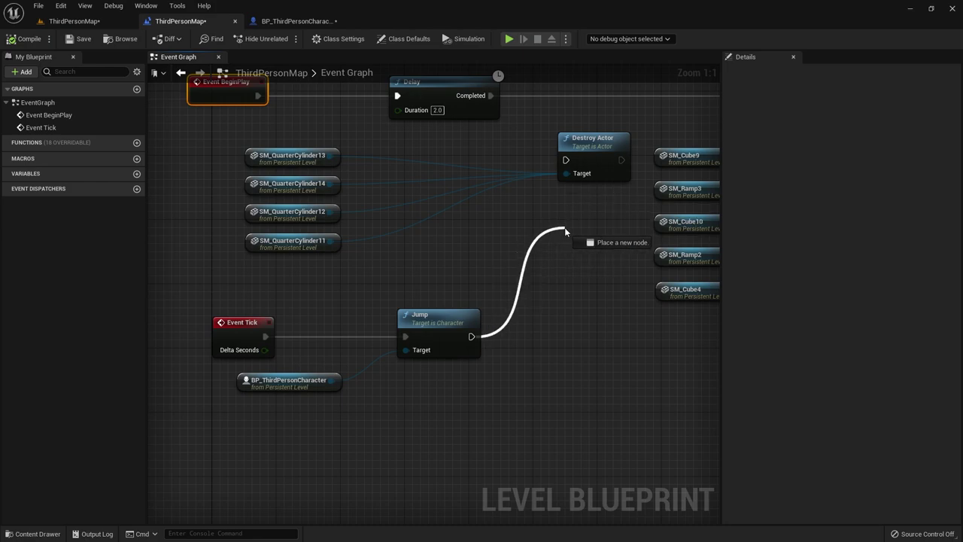
pyautogui.moveTo(531, 310); pyautogui.dragTo(526, 316)
pyautogui.click(513, 332)
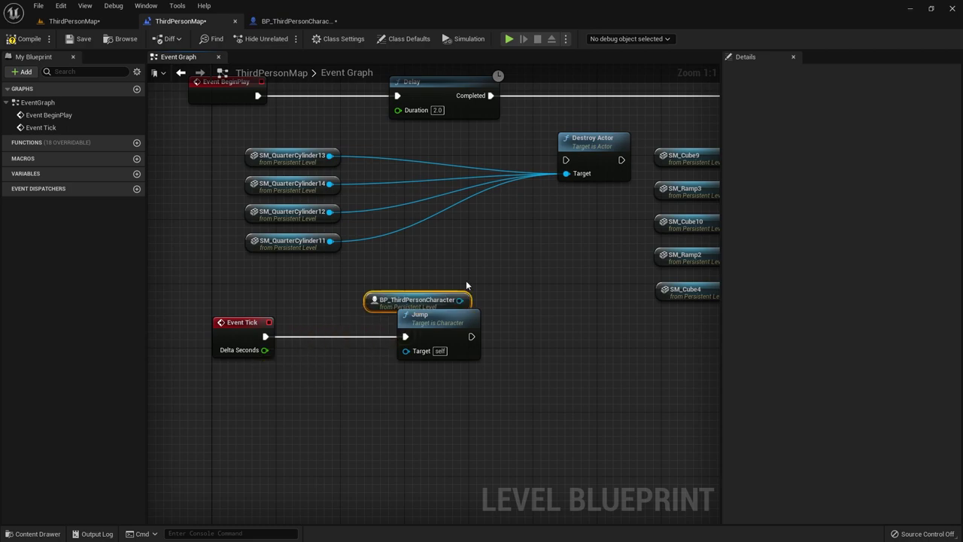
pyautogui.moveTo(293, 380); pyautogui.dragTo(421, 300)
pyautogui.moveTo(505, 345); pyautogui.dragTo(703, 346)
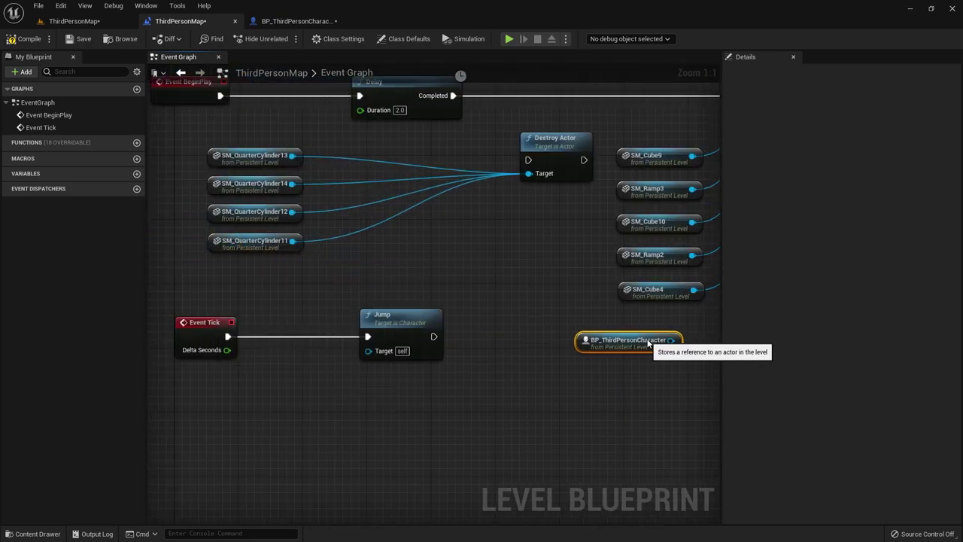
pyautogui.moveTo(544, 369); pyautogui.dragTo(643, 139)
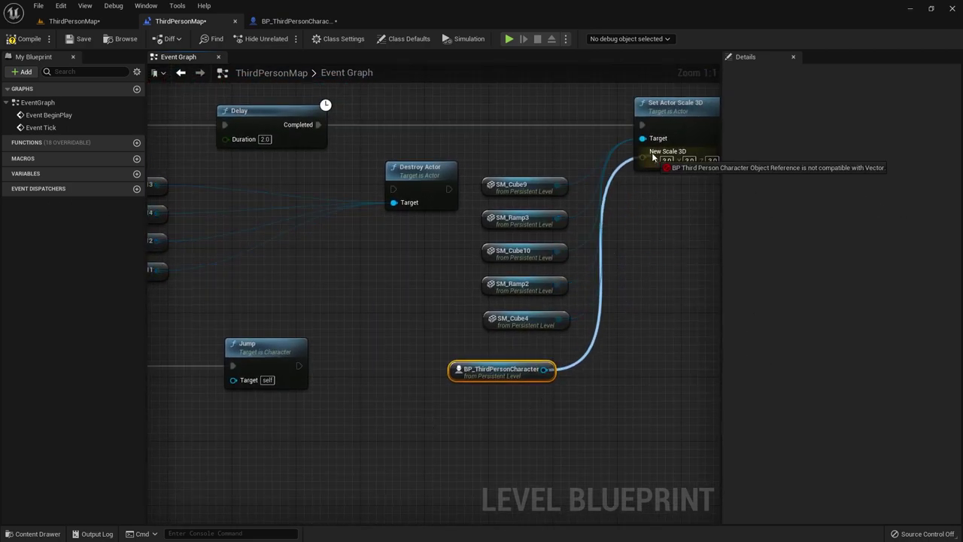
pyautogui.moveTo(502, 367); pyautogui.dragTo(526, 359)
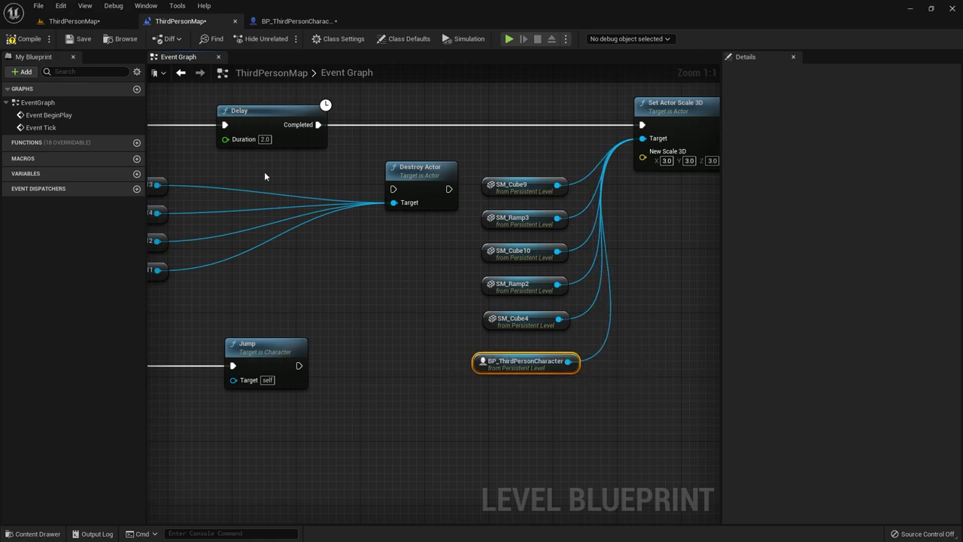
# Step: Delete the erroring Jump node and recompile the Level Blueprint without errors
pyautogui.click(25, 39)
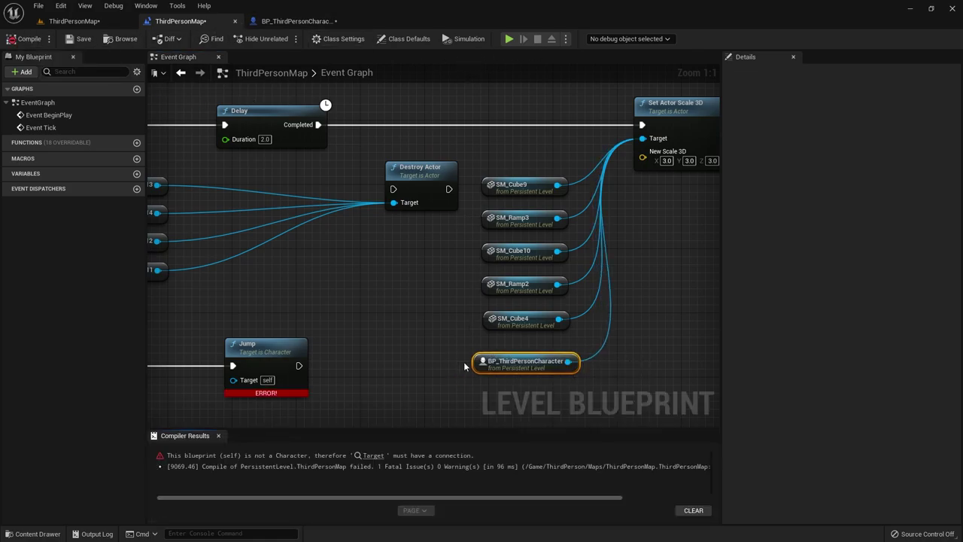
pyautogui.moveTo(464, 361); pyautogui.dragTo(404, 291, button='right')
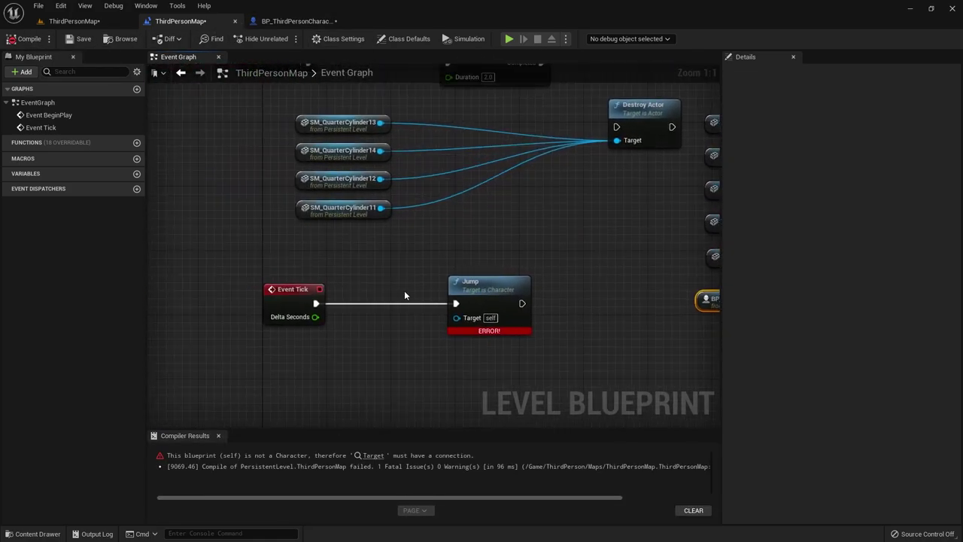
pyautogui.press('Delete')
pyautogui.moveTo(565, 314); pyautogui.dragTo(406, 143, button='right')
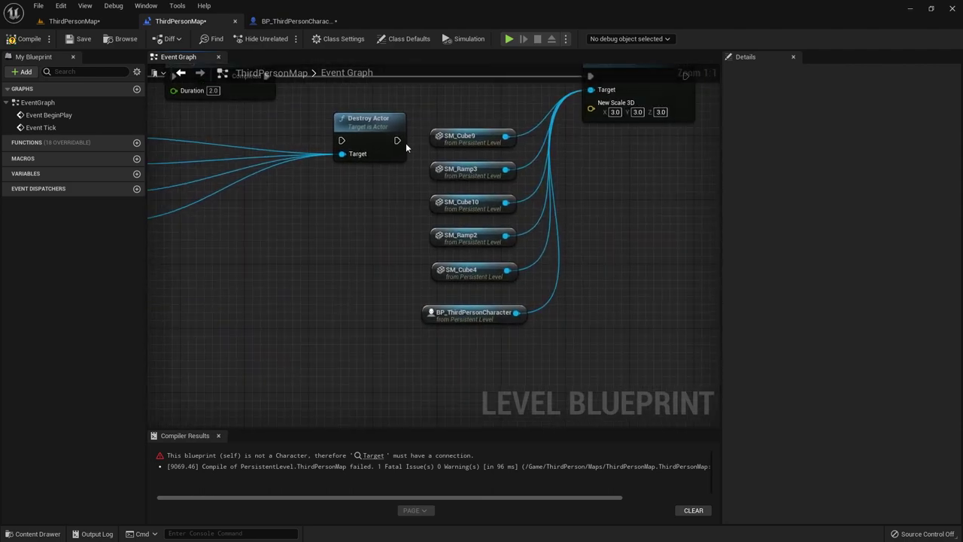
pyautogui.click(11, 38)
# Step: Play-test the level, running and jumping near the threefold-enlarged character, then end the session
pyautogui.click(504, 41)
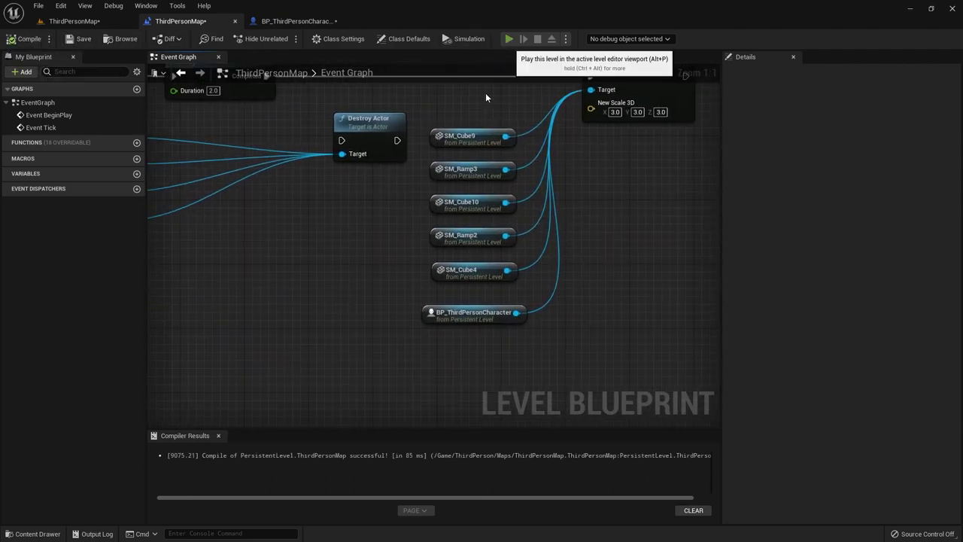
pyautogui.click(478, 239)
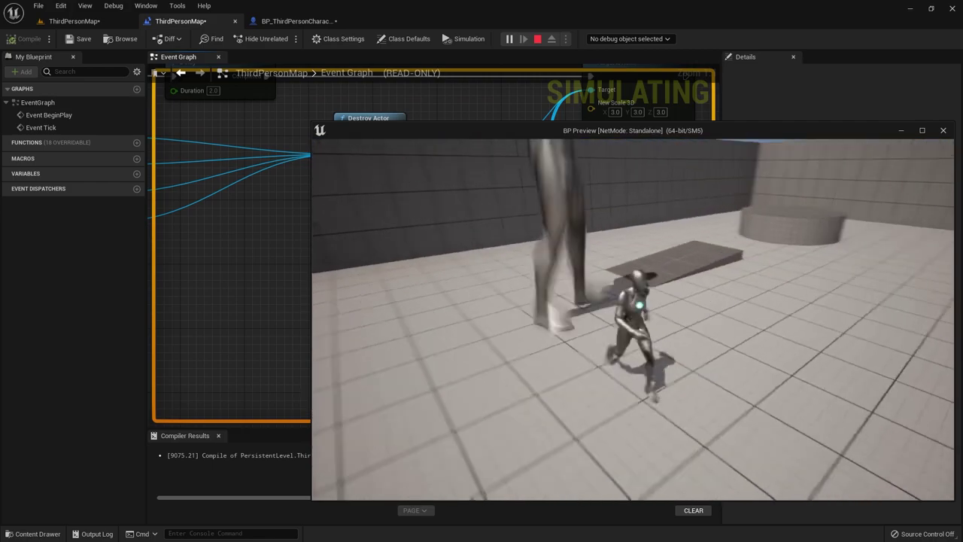
pyautogui.press('w')
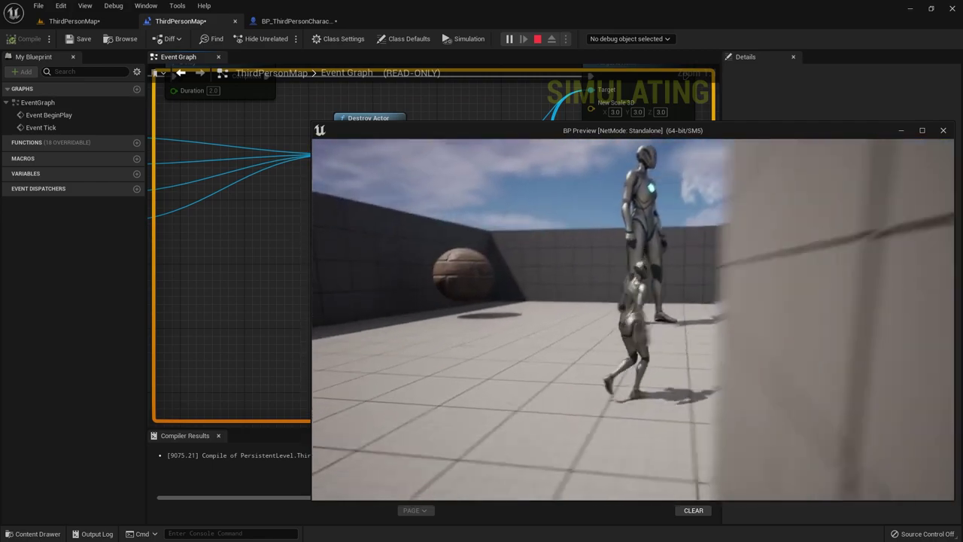
pyautogui.press('w')
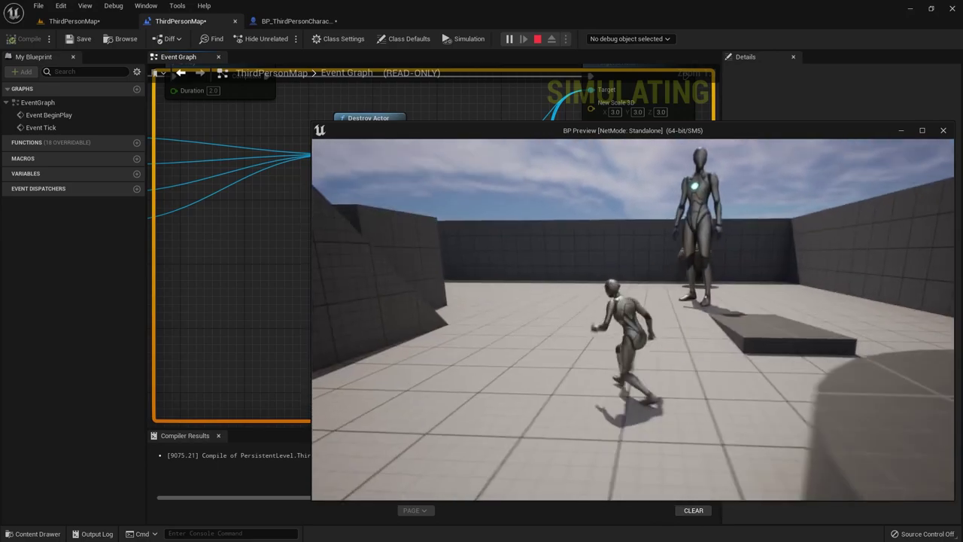
pyautogui.press('space')
pyautogui.press('Escape')
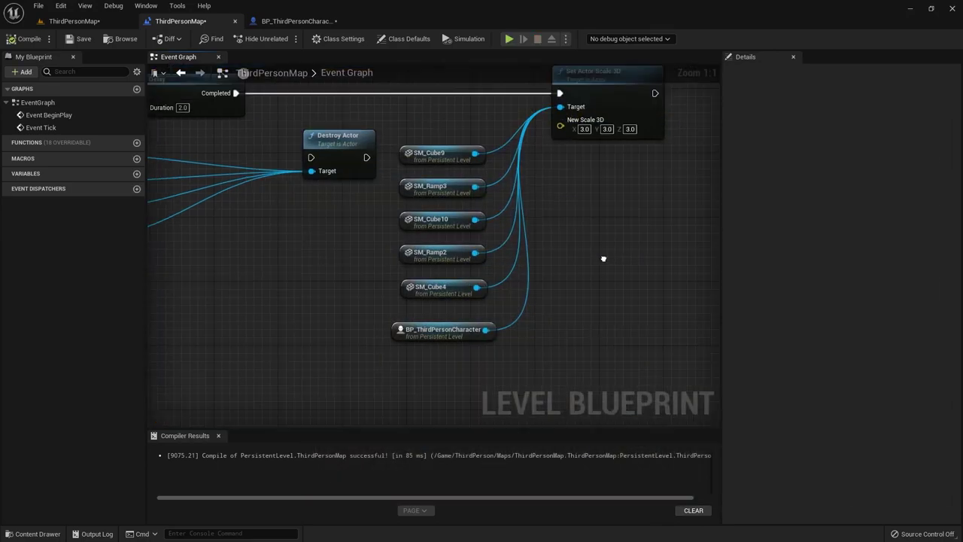
# Step: Zoom out the graph, pick SM_Ramp in the ThirdPersonMap viewport, then come back to the Level Blueprint
pyautogui.moveTo(256, 282)
pyautogui.mouseDown(button='right')
pyautogui.moveTo(425, 275)
pyautogui.moveTo(395, 231)
pyautogui.mouseUp(button='right')
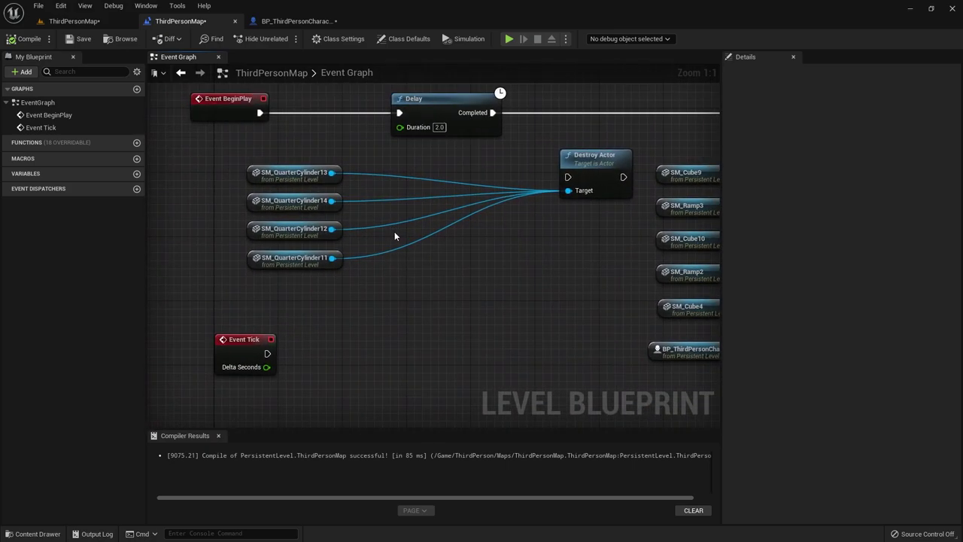
pyautogui.scroll(-3, 395, 231)
pyautogui.moveTo(564, 281); pyautogui.dragTo(529, 302, button='right')
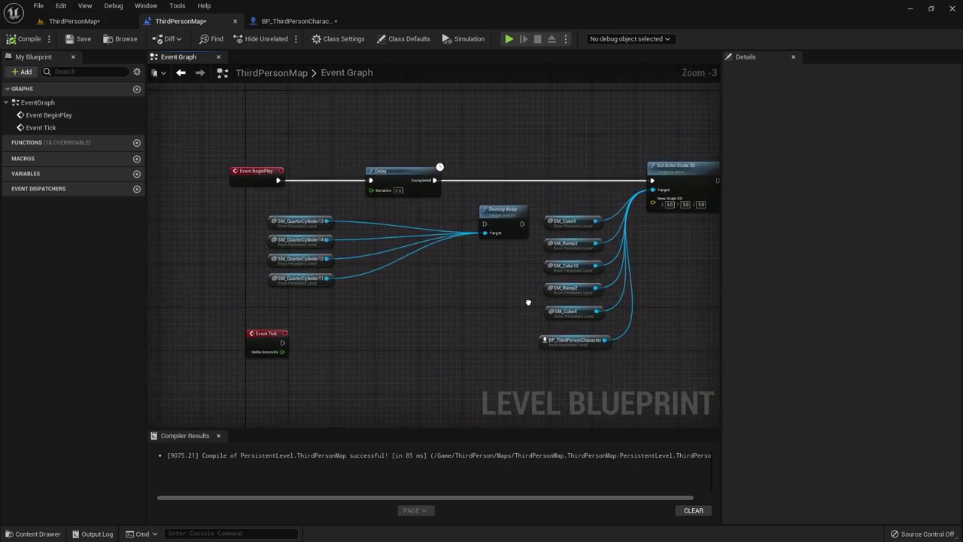
pyautogui.click(74, 21)
pyautogui.moveTo(461, 254); pyautogui.dragTo(300, 298, button='right')
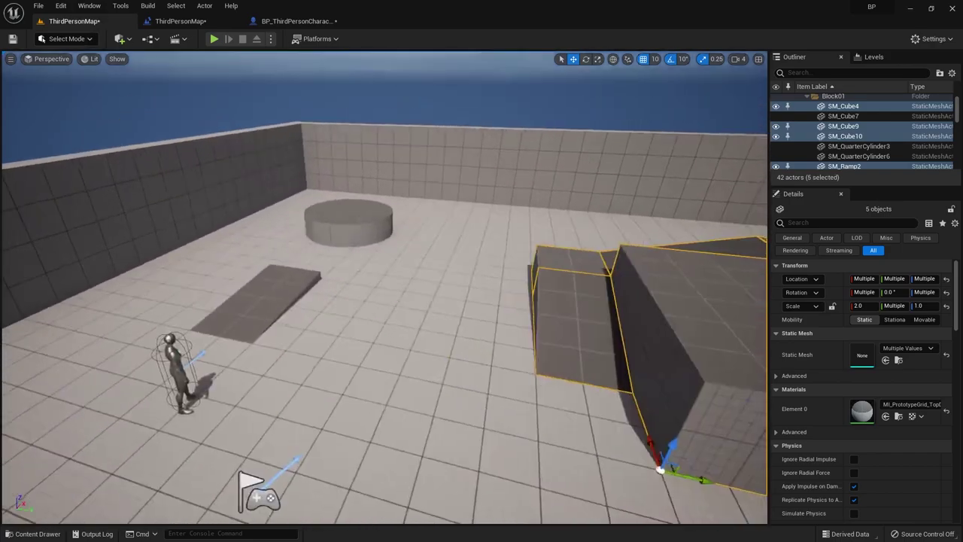
pyautogui.click(289, 294)
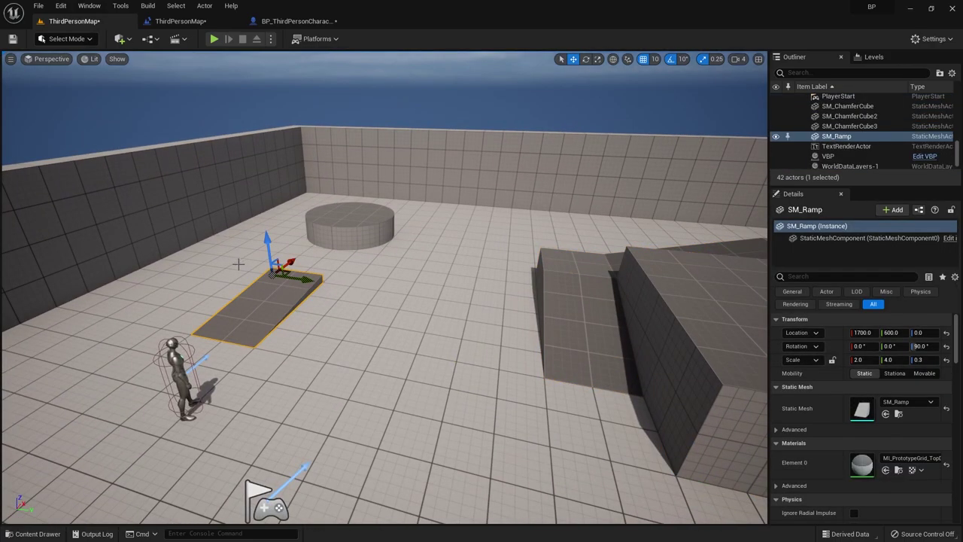
pyautogui.click(181, 21)
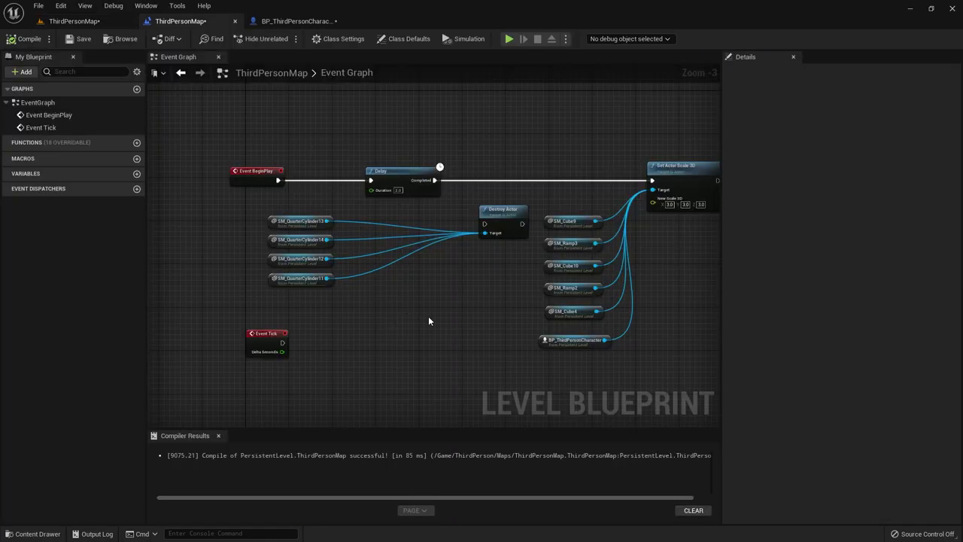
pyautogui.moveTo(428, 316); pyautogui.dragTo(330, 307, button='right')
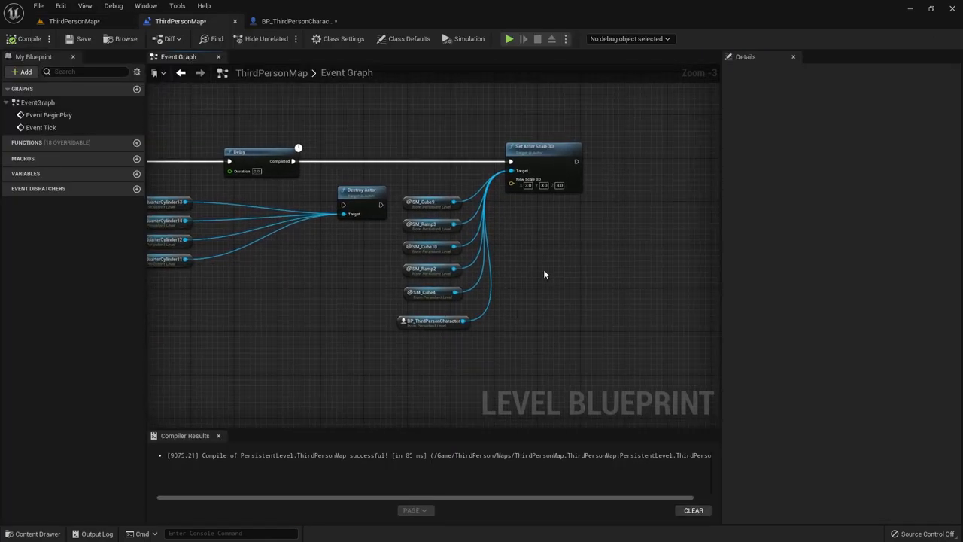
# Step: Use Create a Reference to SM_Ramp and position the new node near Set Actor Scale 3D
pyautogui.rightClick(543, 274)
pyautogui.click(602, 320)
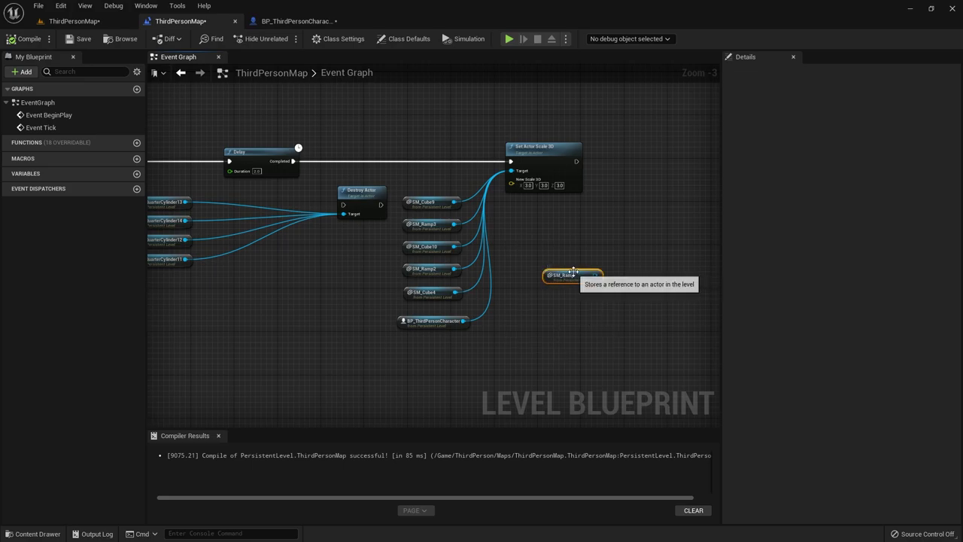
pyautogui.moveTo(572, 275); pyautogui.dragTo(546, 267)
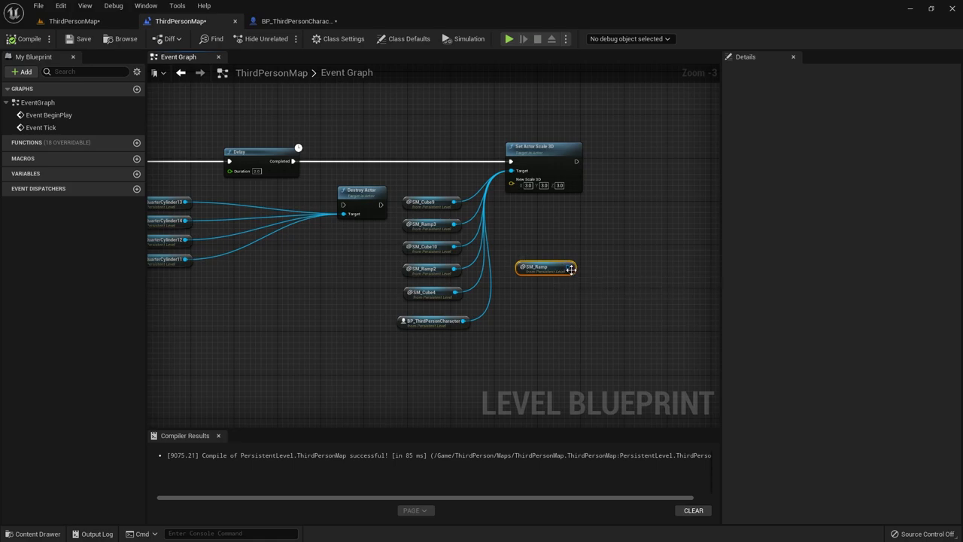
pyautogui.scroll(2, 473, 251)
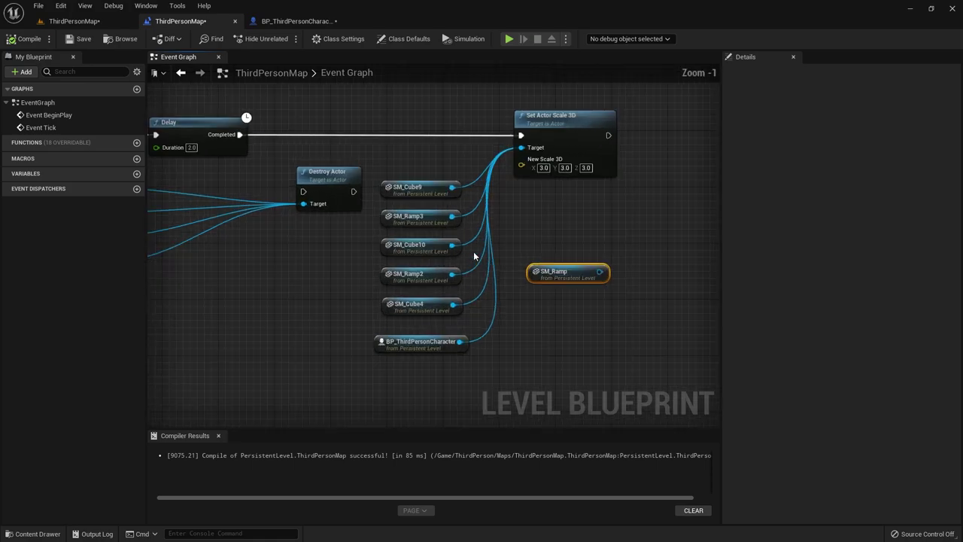
pyautogui.scroll(1, 360, 346)
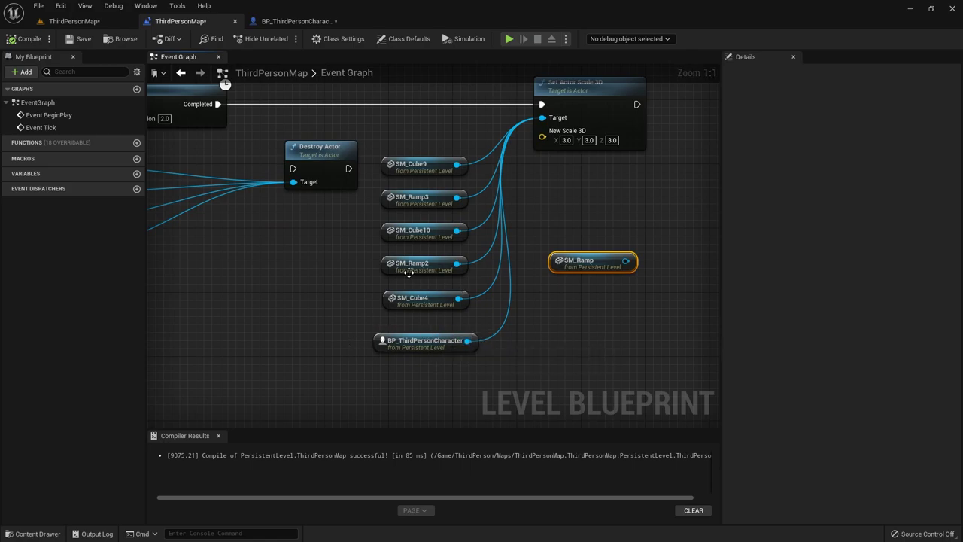
pyautogui.moveTo(466, 341); pyautogui.dragTo(457, 340)
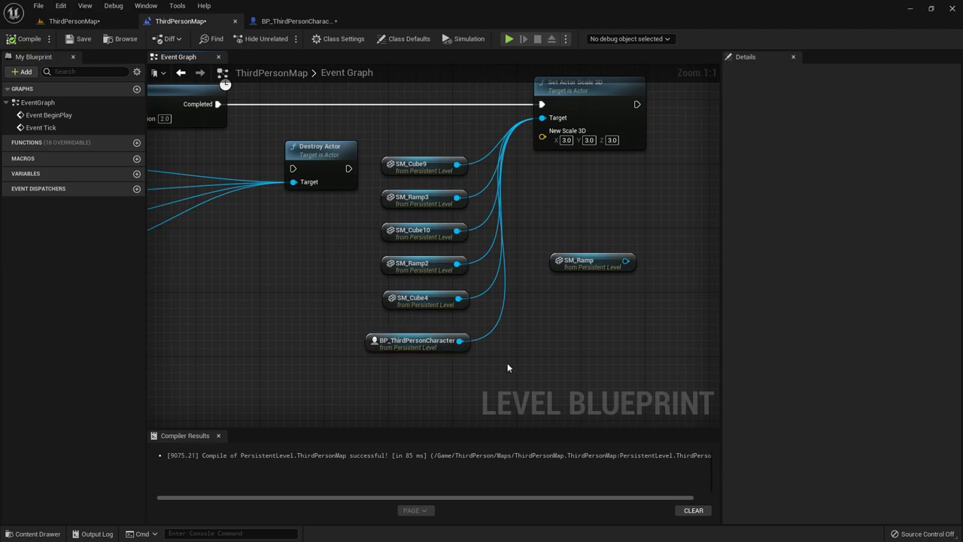